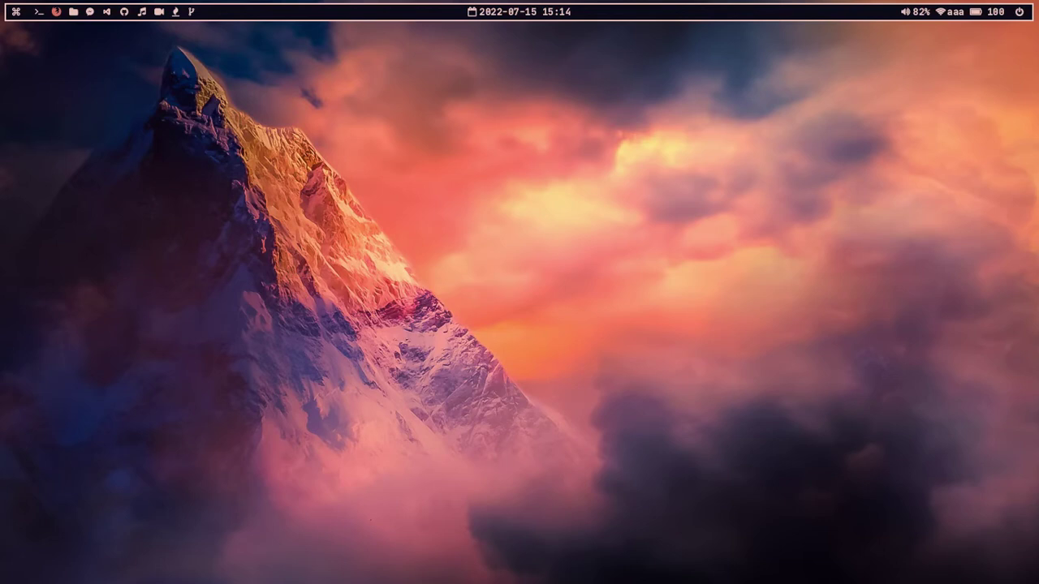
Switch to workspace 2, where the browser shows the fff GitHub README.
key(super+2)
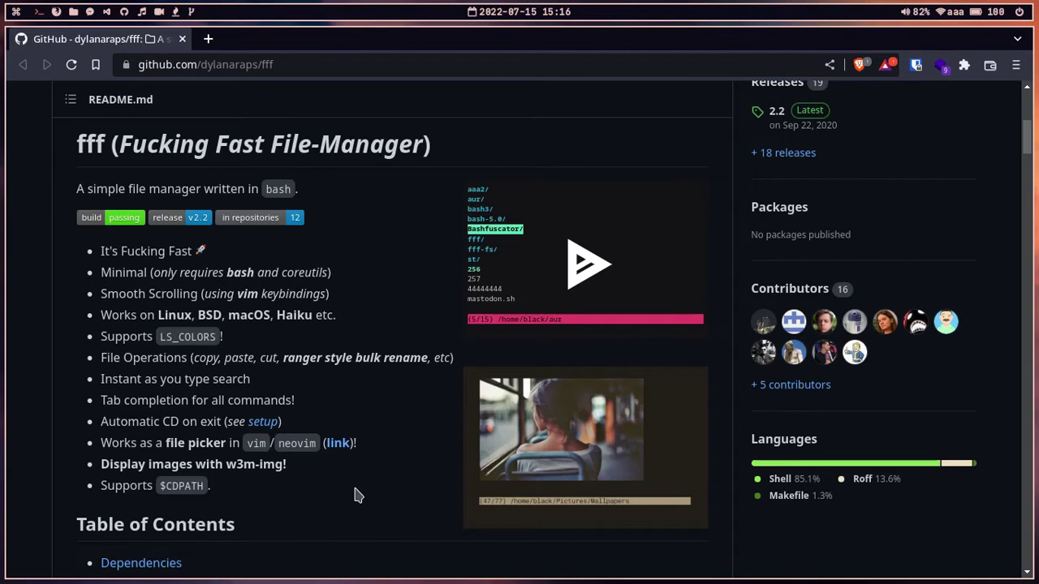
Scroll to the Dependencies list and highlight the coreutils and xdg-utils (optional) entries.
scroll(379, 431, down, 4)
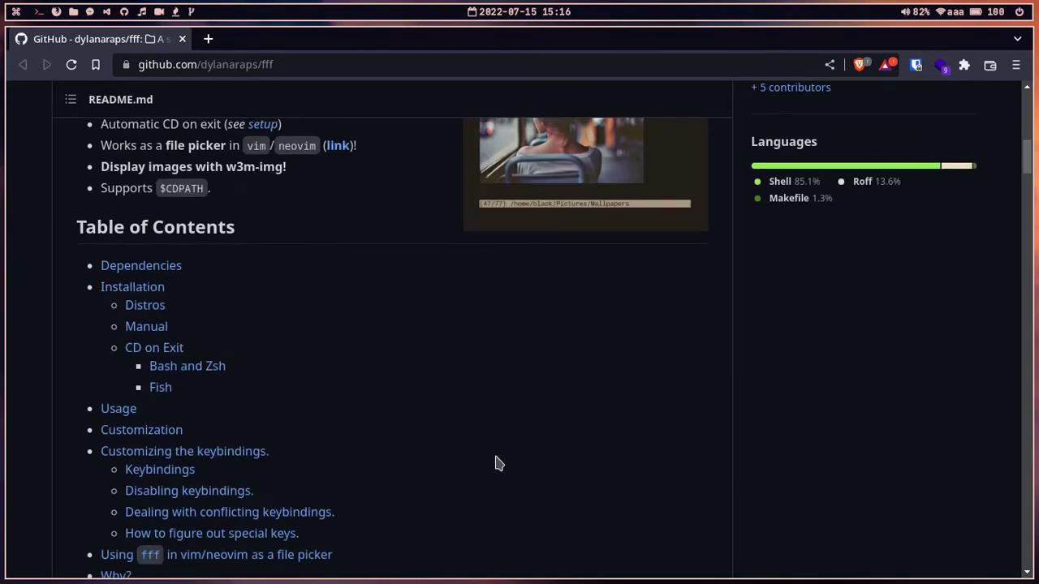
scroll(499, 462, down, 3)
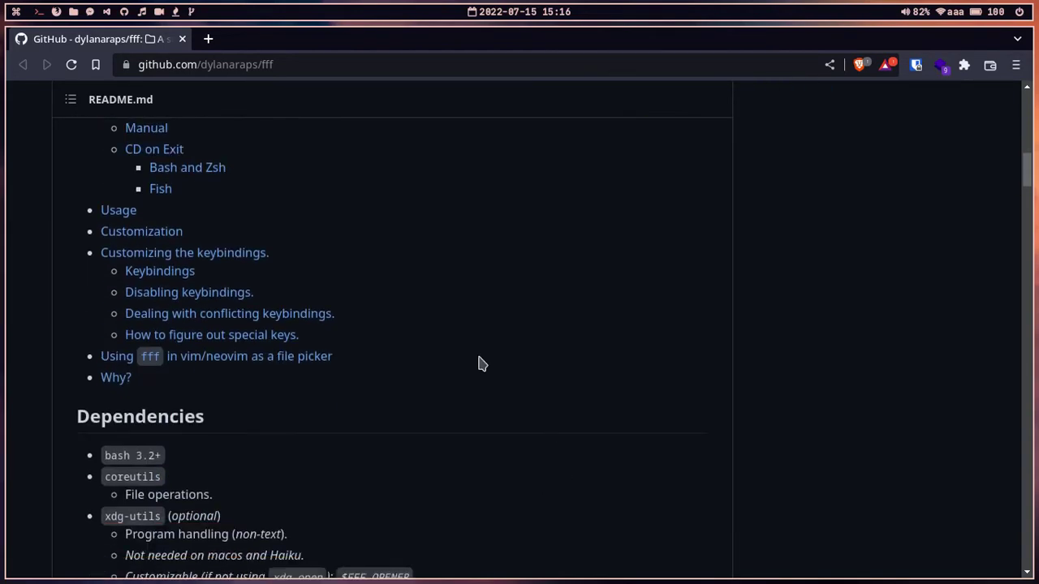
scroll(453, 399, down, 2)
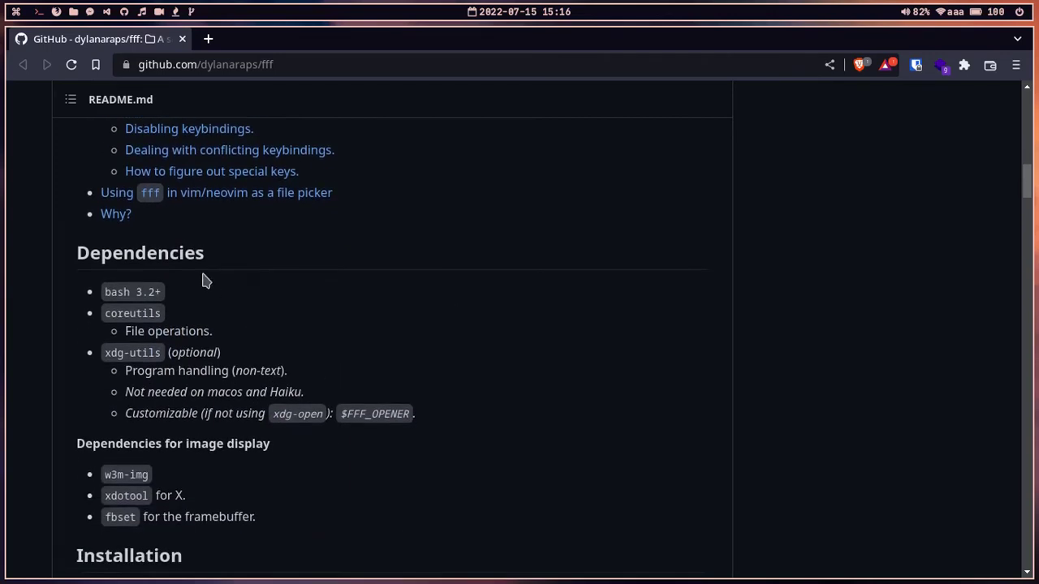
double_click(119, 311)
triple_click(144, 350)
click(236, 373)
Highlight the image display dependencies heading and the w3m-img dependency.
scroll(508, 463, down, 3)
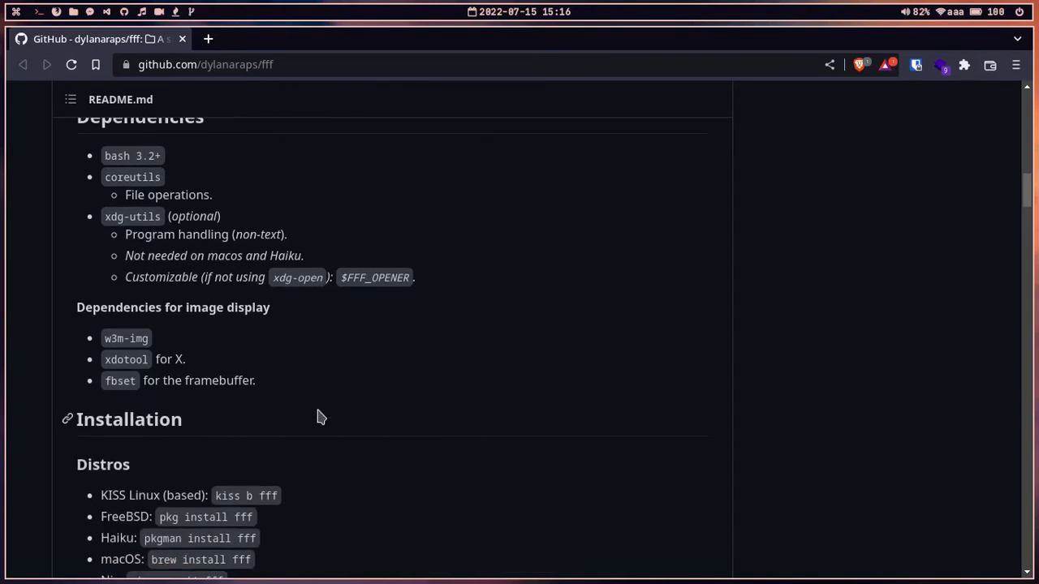
drag(115, 307, 195, 324)
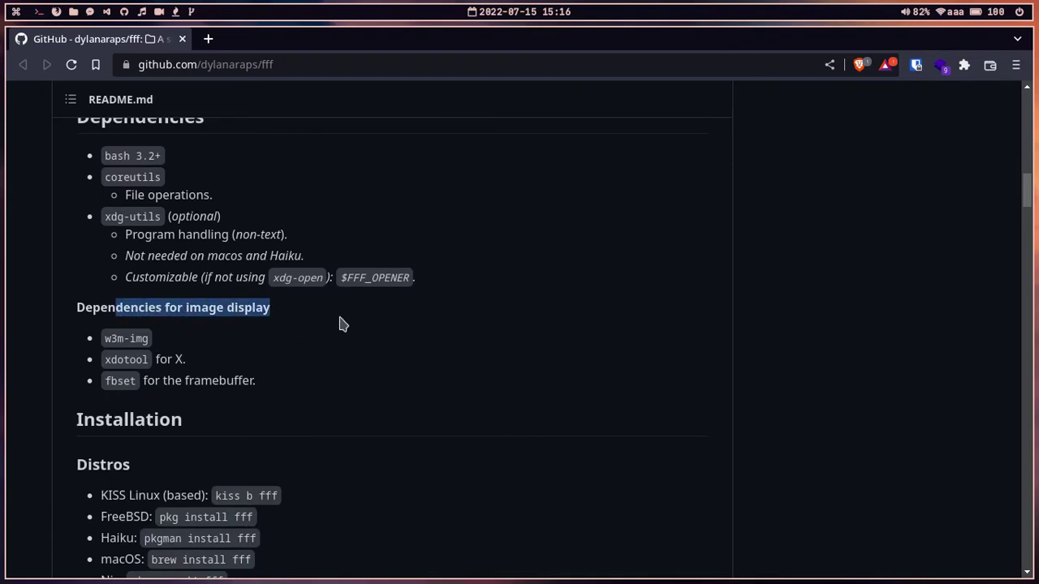
click(156, 335)
drag(103, 340, 141, 338)
click(139, 341)
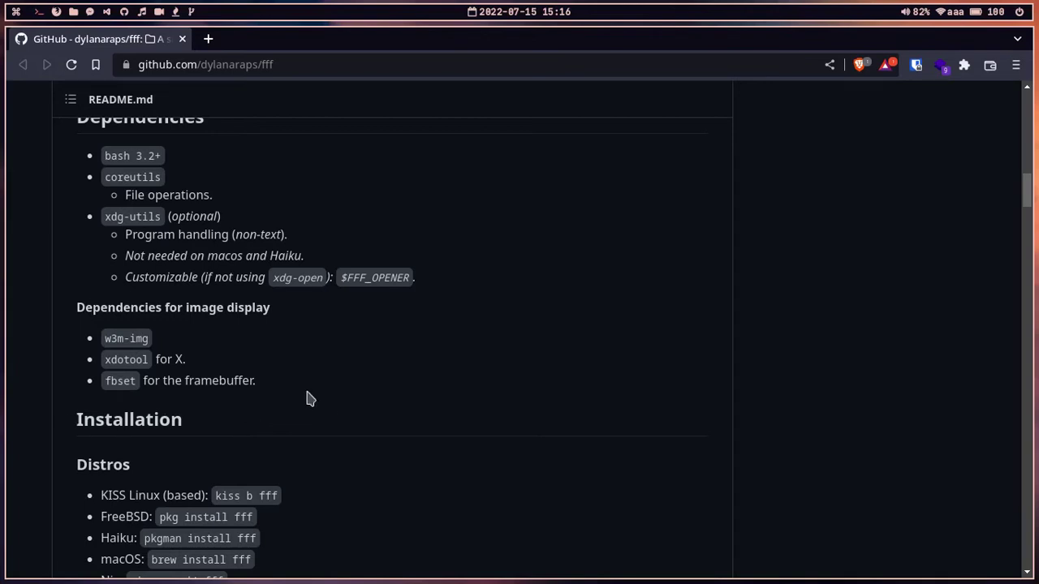
Scroll to Installation and highlight the distro install commands and the Void Linux line.
scroll(446, 406, down, 3)
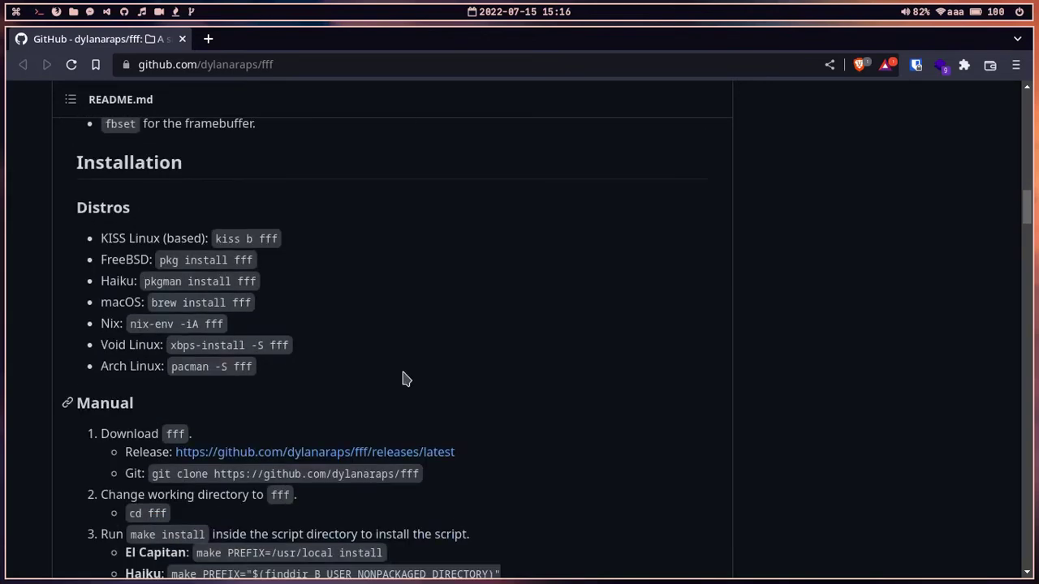
drag(348, 394, 48, 230)
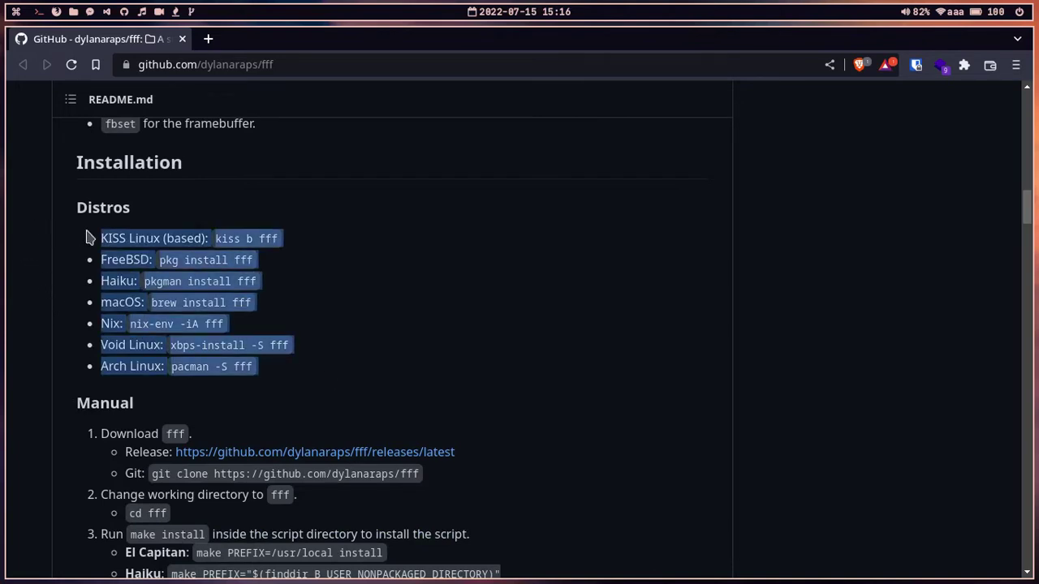
click(286, 326)
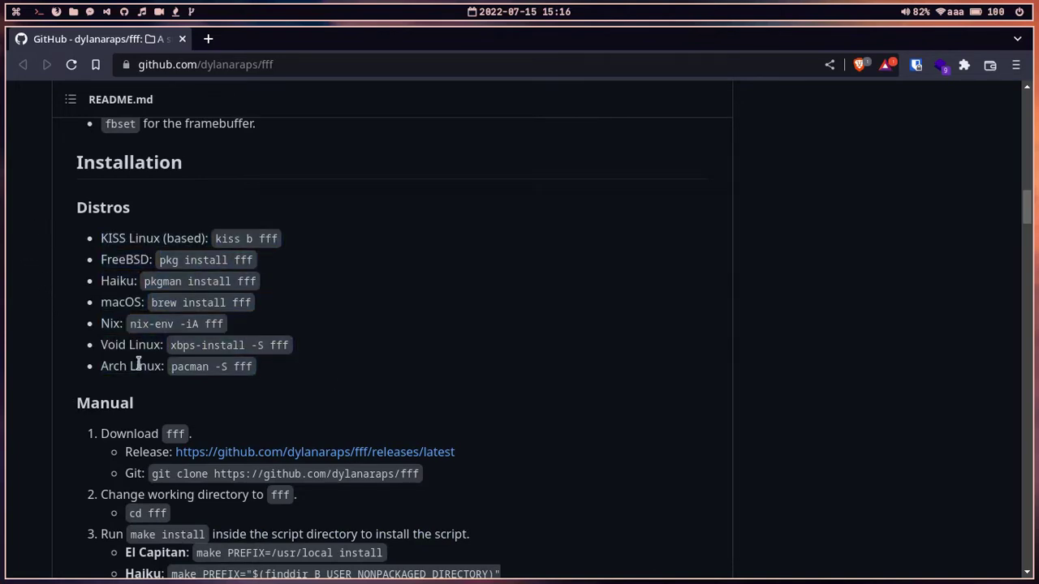
drag(148, 346, 332, 348)
click(332, 348)
Highlight the Haiku through NOTE manual install lines, scroll back to Distros, and open a terminal.
scroll(475, 357, down, 4)
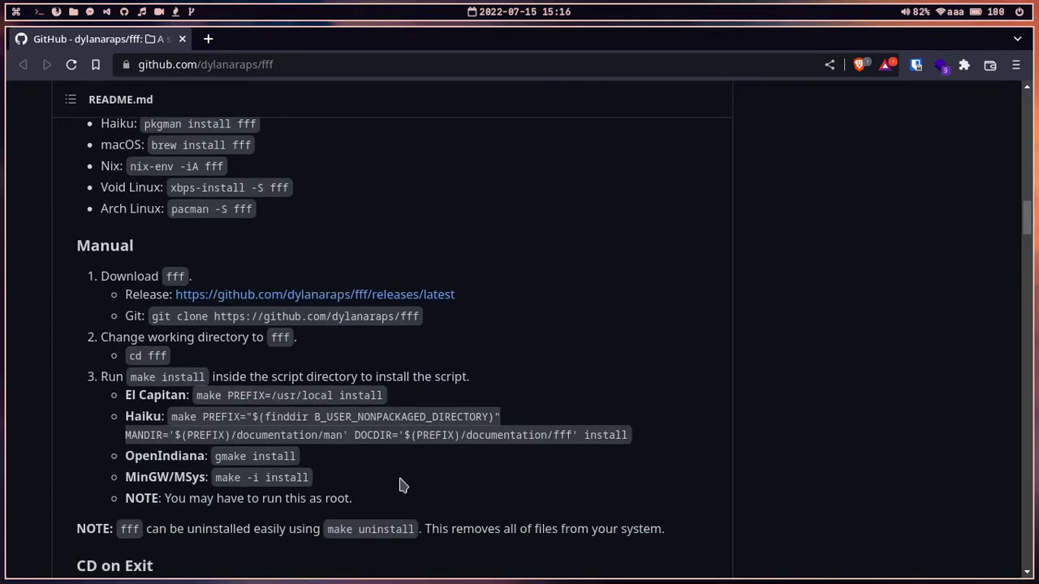
drag(363, 489, 573, 418)
click(573, 418)
scroll(659, 378, up, 5)
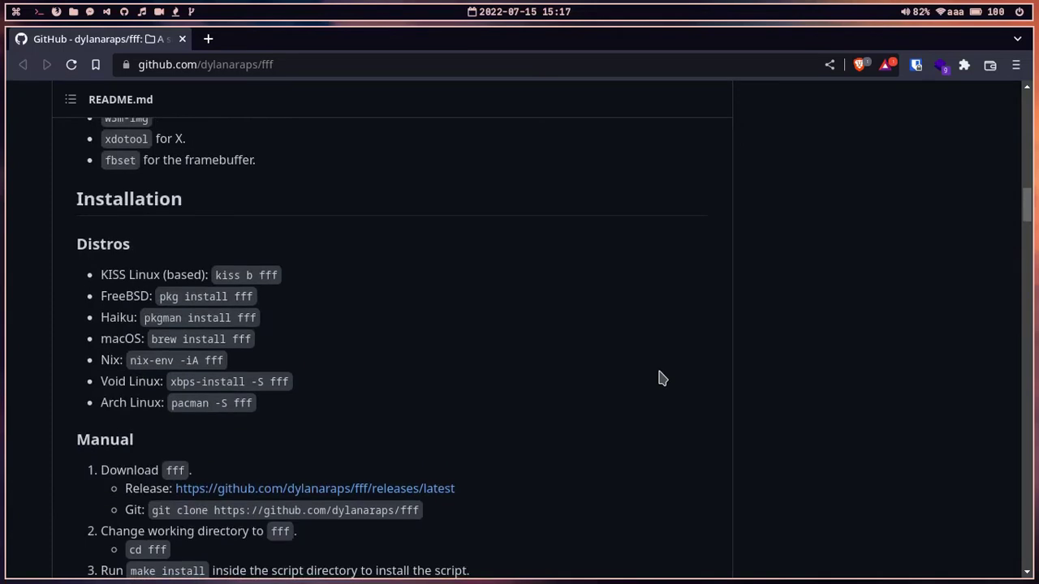
key(super+Return)
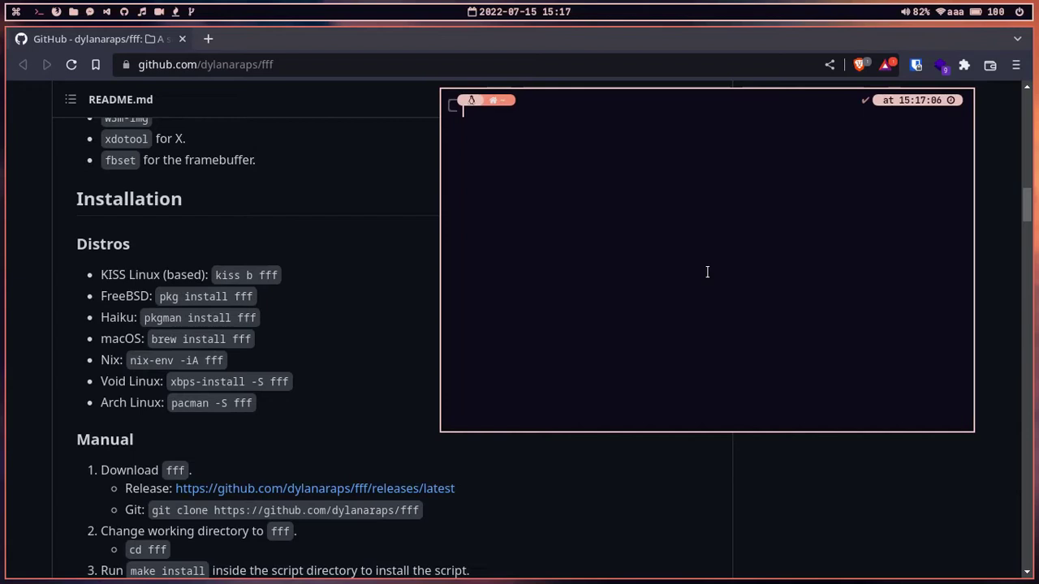
Enlarge the terminal font and search the repositories with 'sudo pacman -Ss fff'.
key(ctrl+shift+equal)
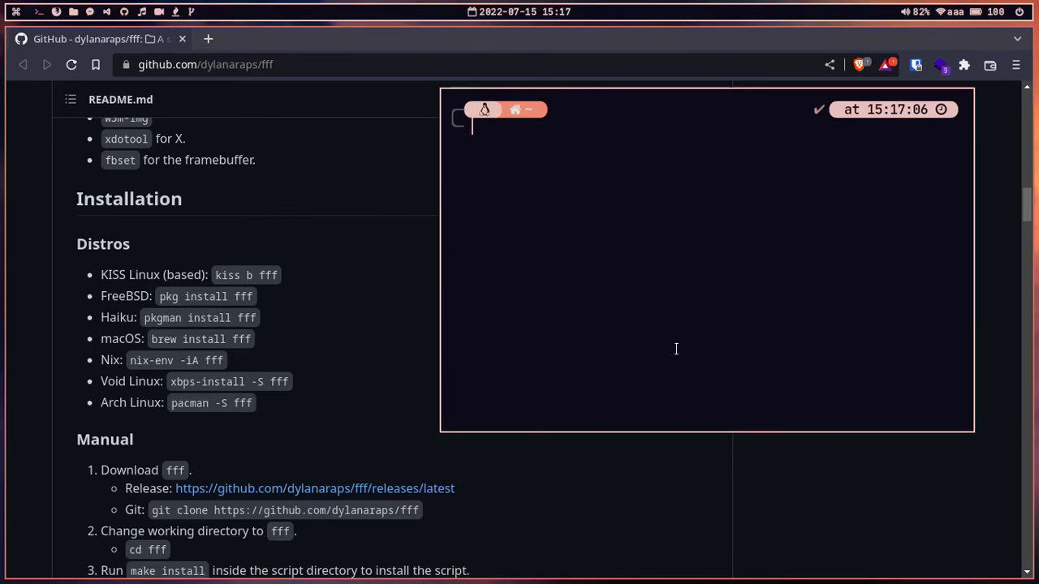
text(sudo pacman _S)
key(BackSpace)
key(BackSpace)
text(-Ss fff)
key(Return)
key(Return)
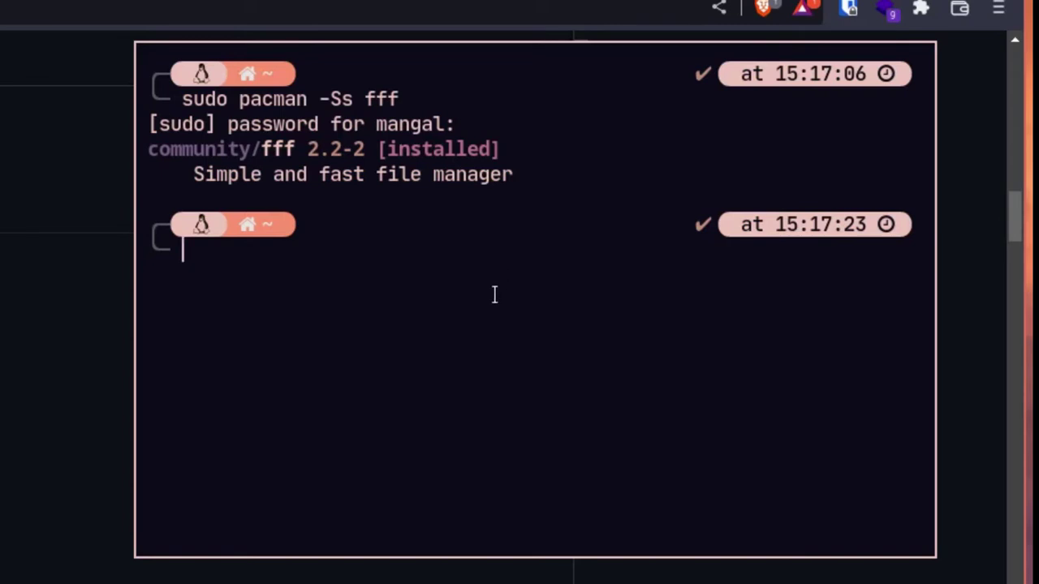
Reinstall fff with 'sudo pacman -S fff', confirm with Y, and clear the screen.
text(sudo pacman)
key(BackSpace)
key(BackSpace)
text(man -S fff)
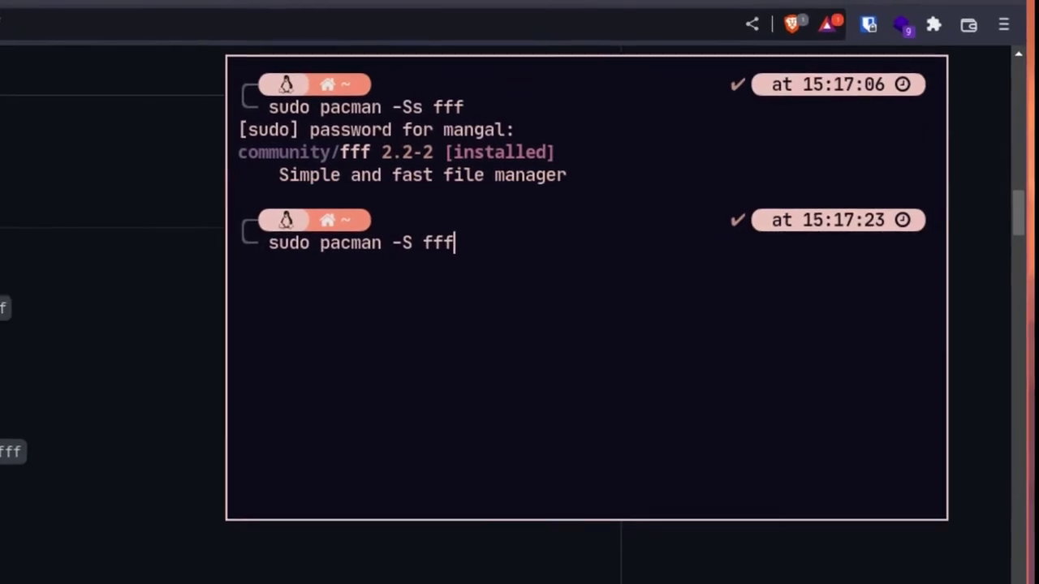
key(Return)
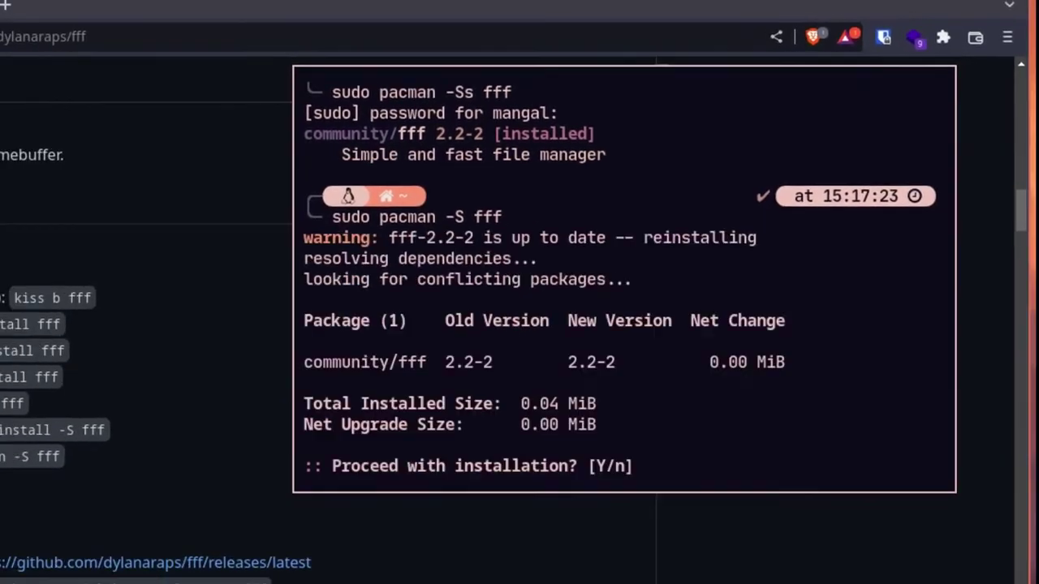
text(Y)
key(Return)
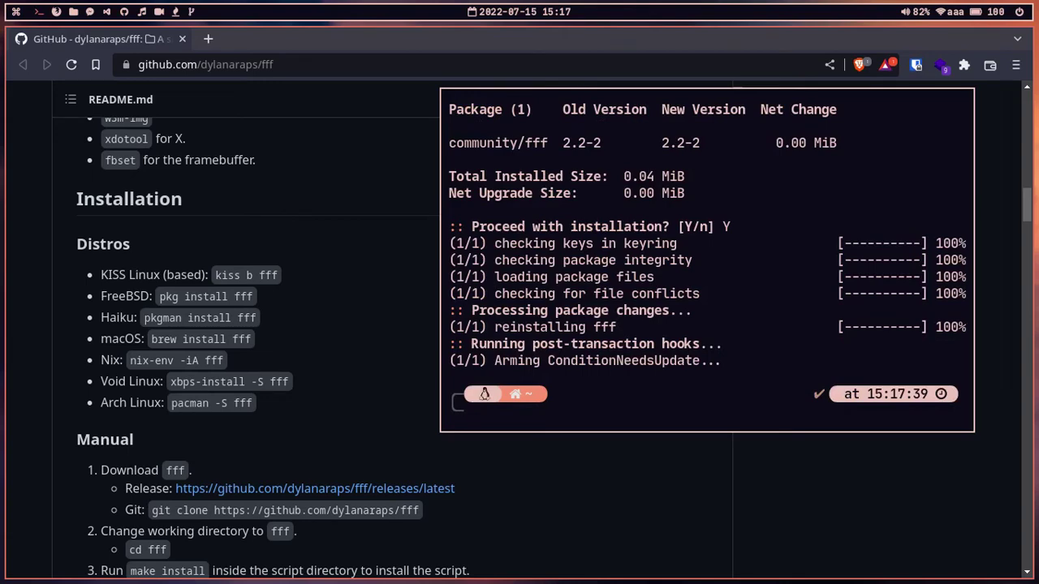
text(clear)
key(Return)
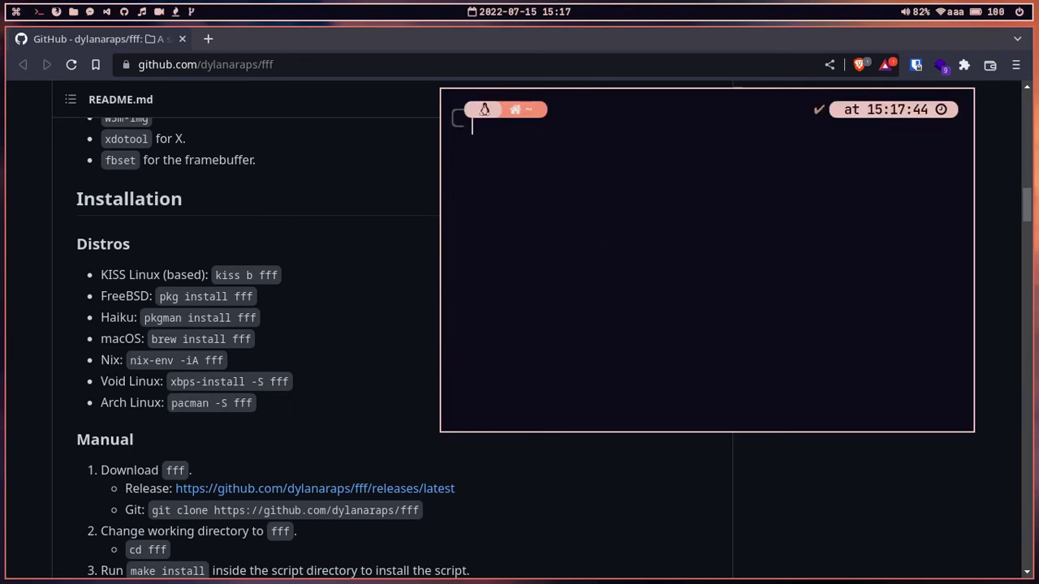
Scroll to CD on Exit and select the Bash and Zsh f() code, moving the terminal aside.
scroll(285, 338, down, 3)
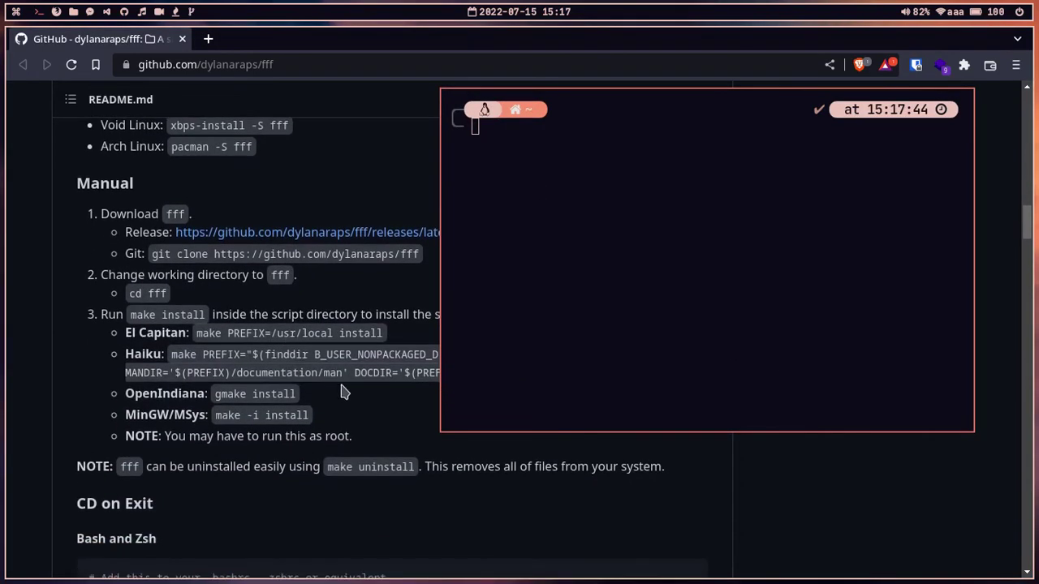
scroll(345, 390, down, 3)
drag(561, 312, 621, 223)
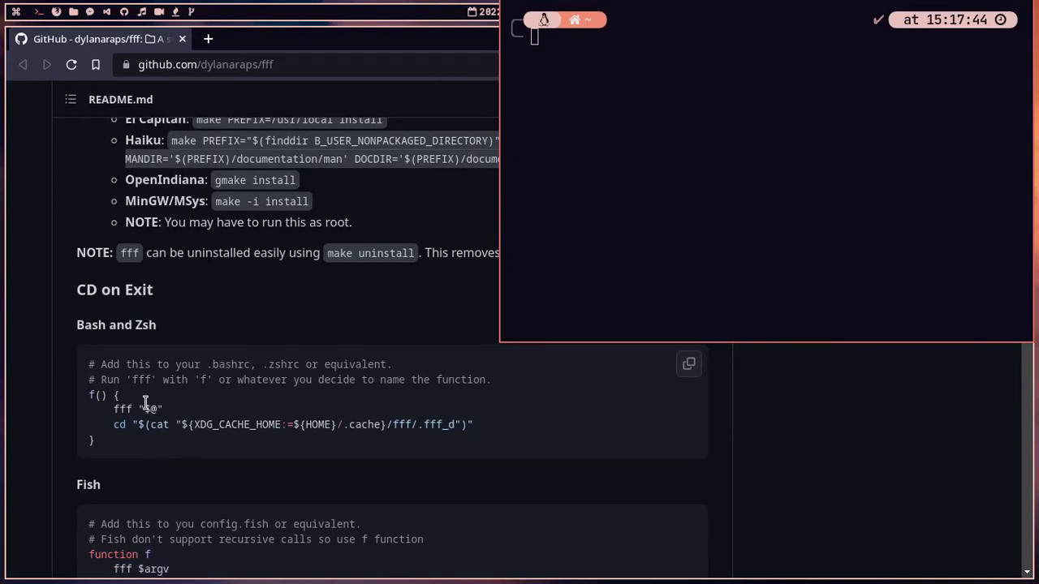
drag(106, 462, 85, 364)
key(ctrl+c)
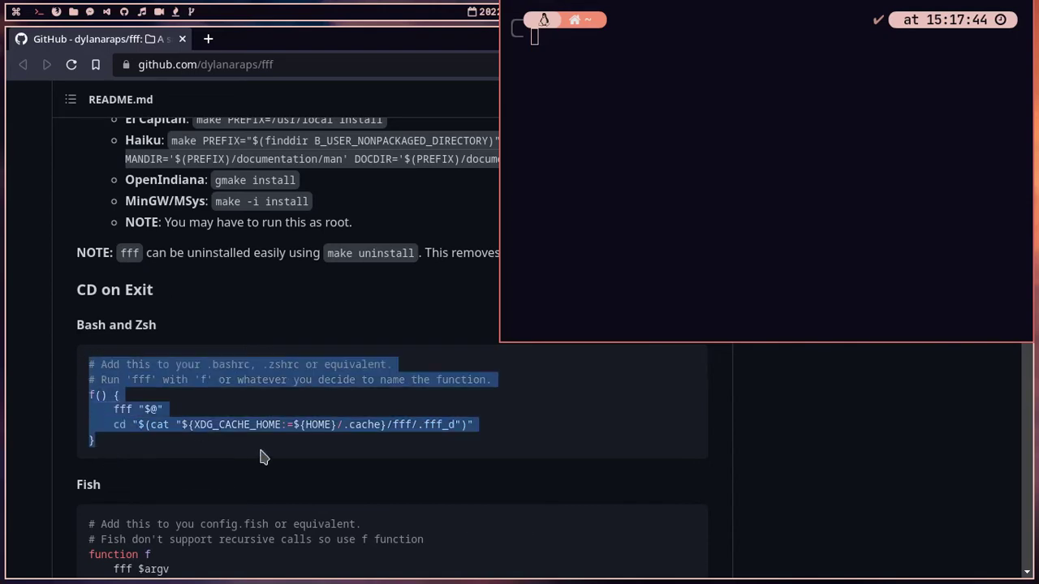
scroll(265, 457, down, 2)
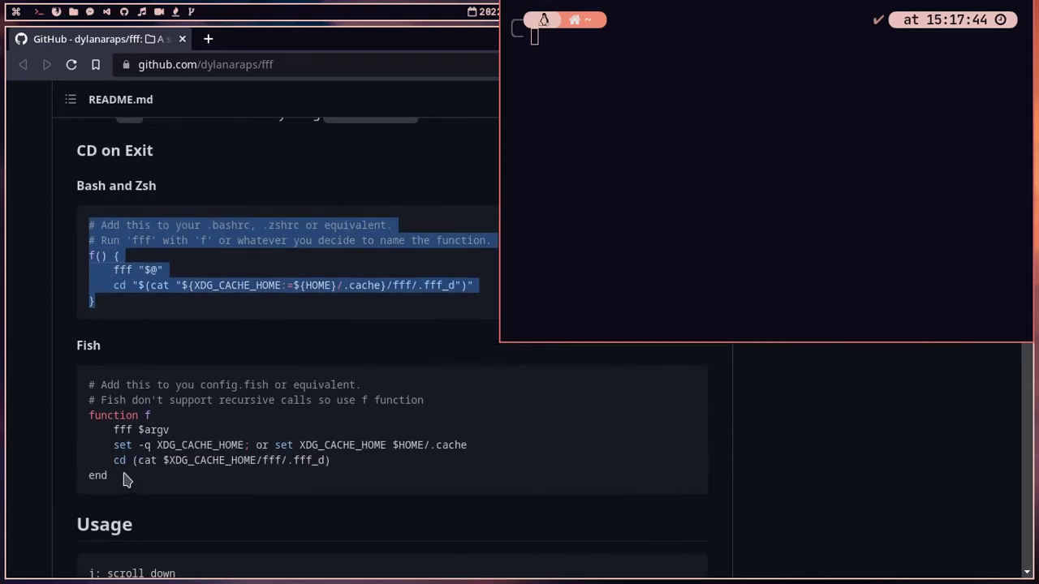
scroll(221, 438, up, 2)
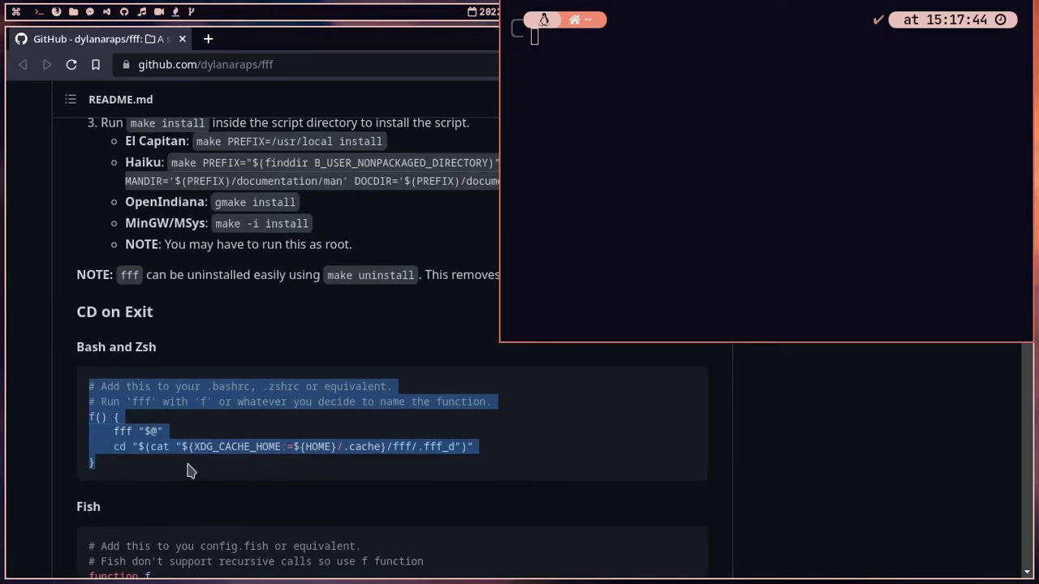
drag(631, 232, 619, 335)
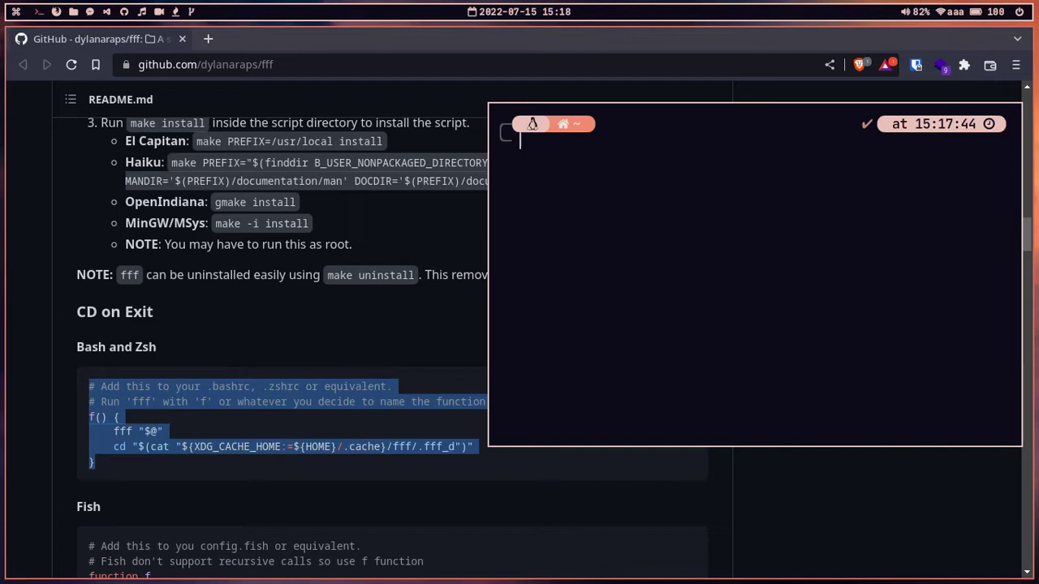
Open ~/.zshrc in Neovim with 'nvim ~/.zshrc'.
text(nano)
key(BackSpace)
key(BackSpace)
key(BackSpace)
key(BackSpace)
text(nvi ~/)
key(BackSpace)
key(BackSpace)
key(BackSpace)
text(m .zshrc)
key(Return)
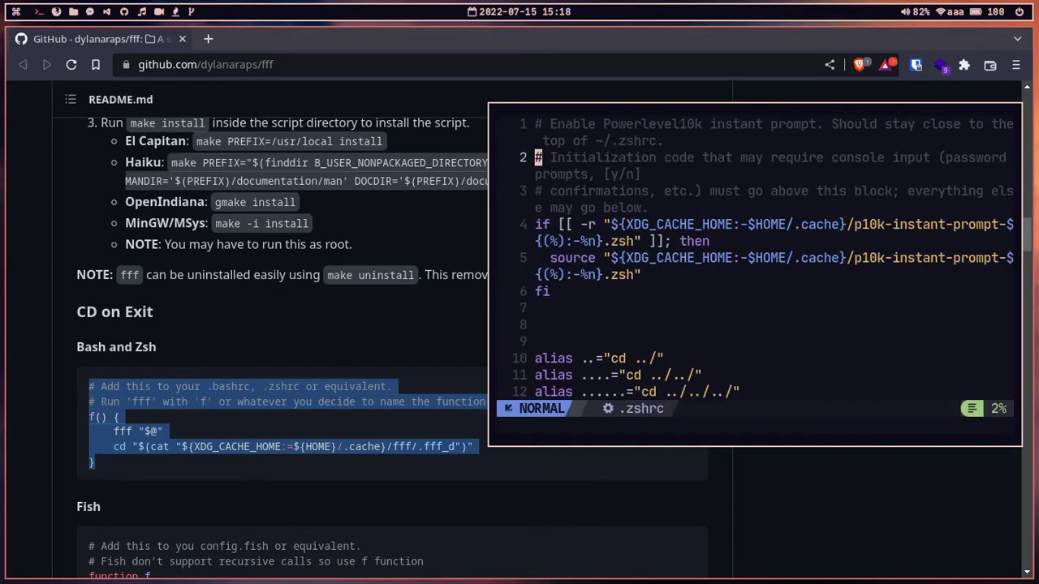
Paste the f() cd-on-exit function at the end of .zshrc and save with :wq.
key(super+3)
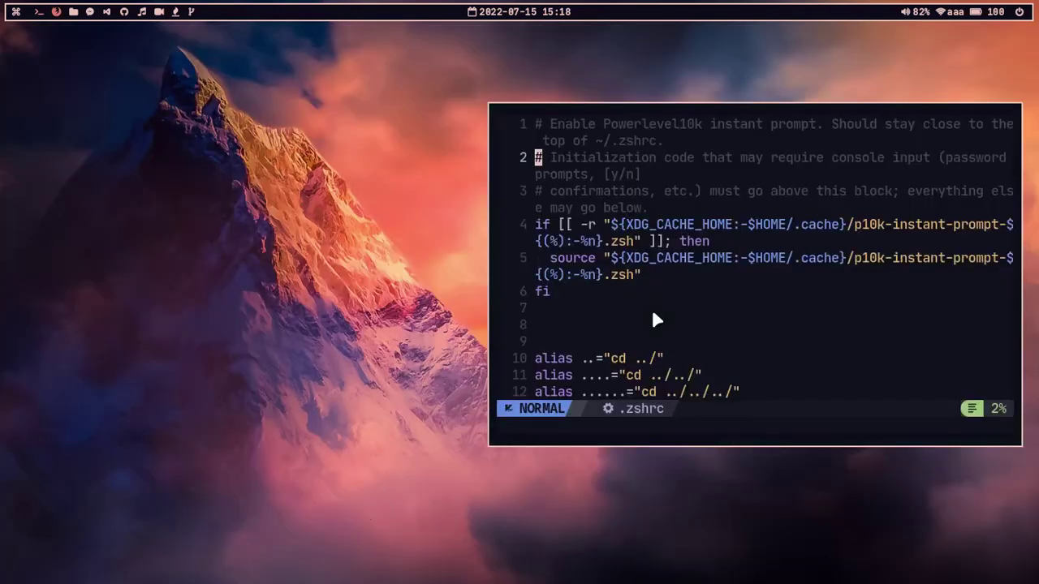
key(super+shift+space)
key(i)
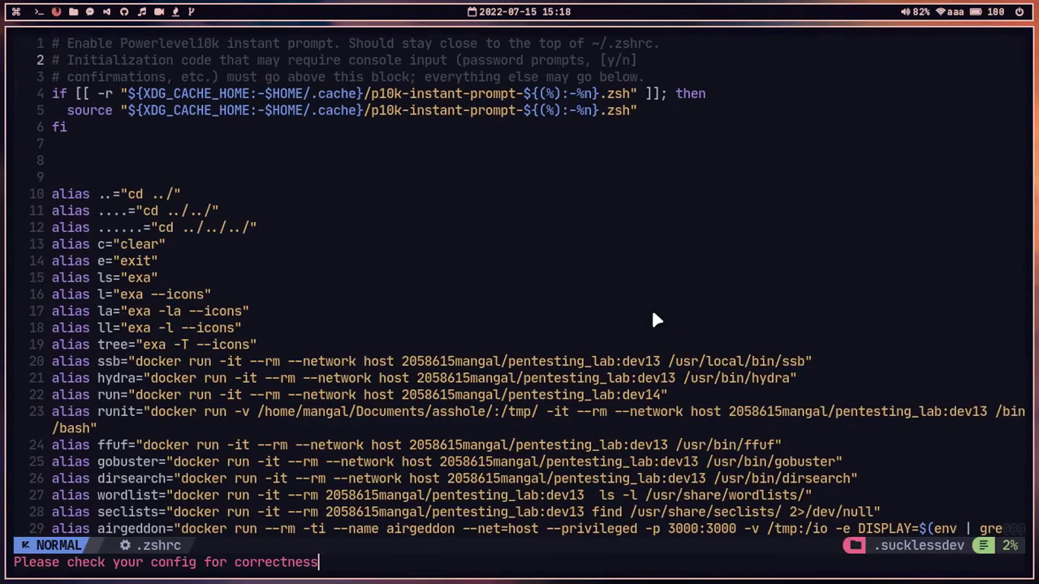
key(Down)
key(Down)
key(Down)
scroll(653, 314, down, 20)
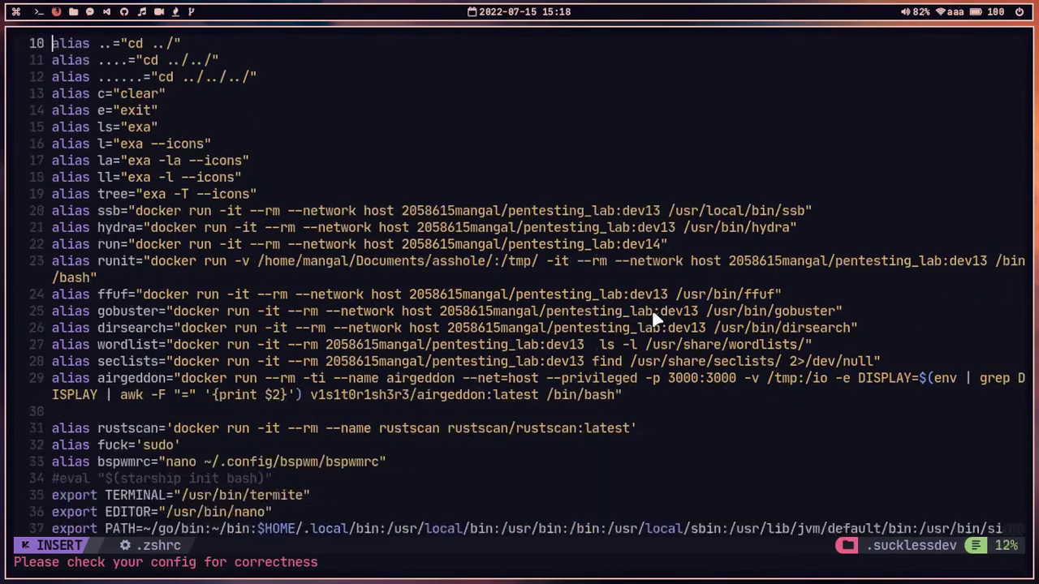
scroll(652, 314, down, 1)
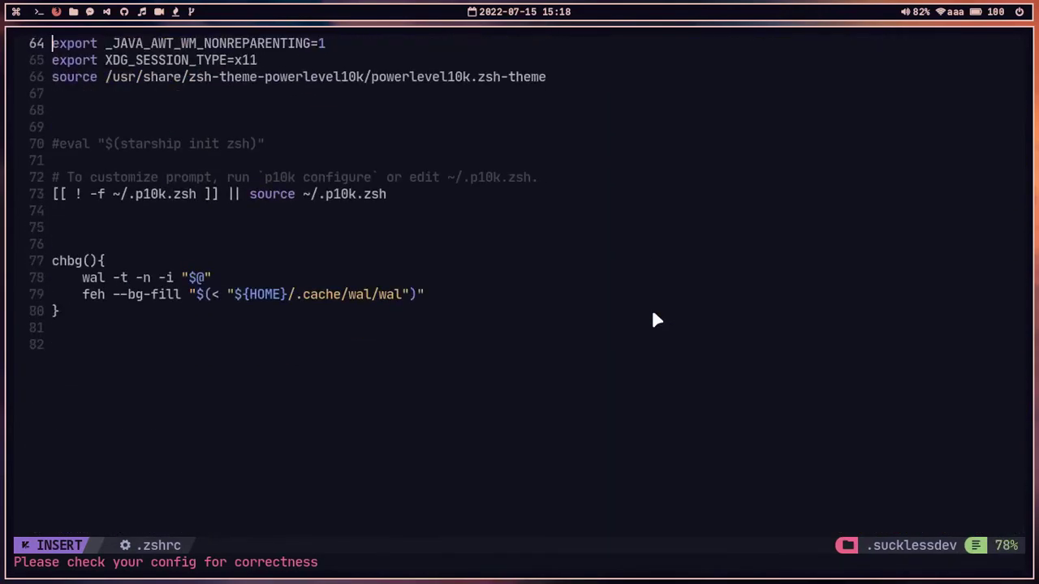
click(80, 354)
key(ctrl+shift+v)
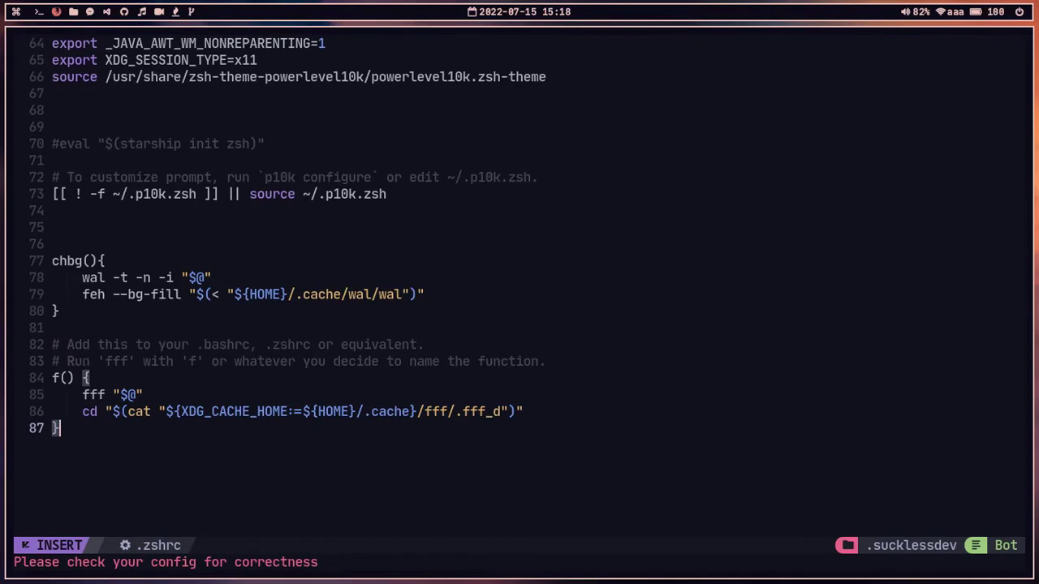
key(Escape)
text(:wq)
key(Return)
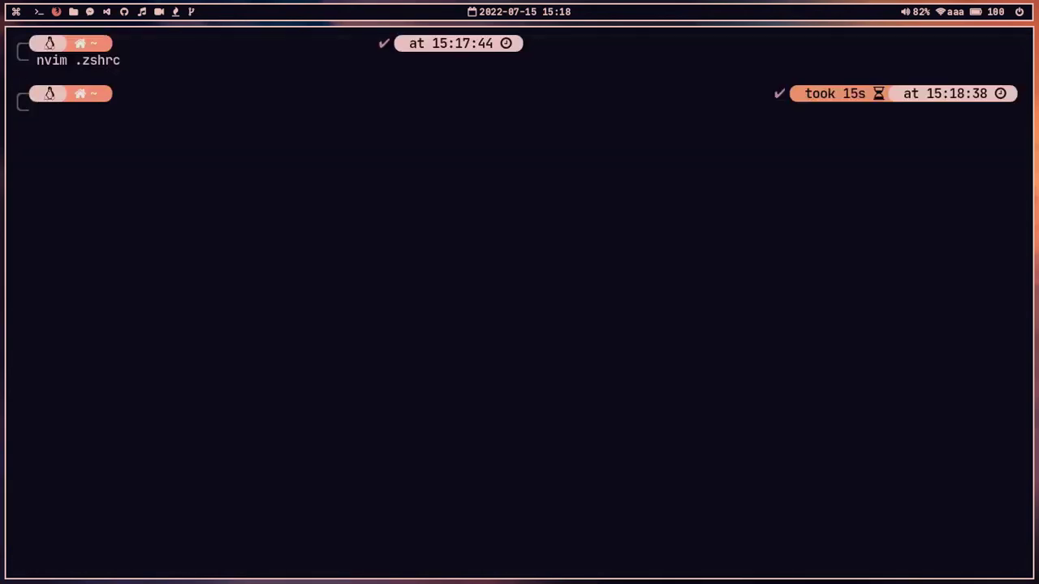
Reload zsh, clear the screen, and launch fff with the new f command.
text(zsh)
key(Return)
text(clear)
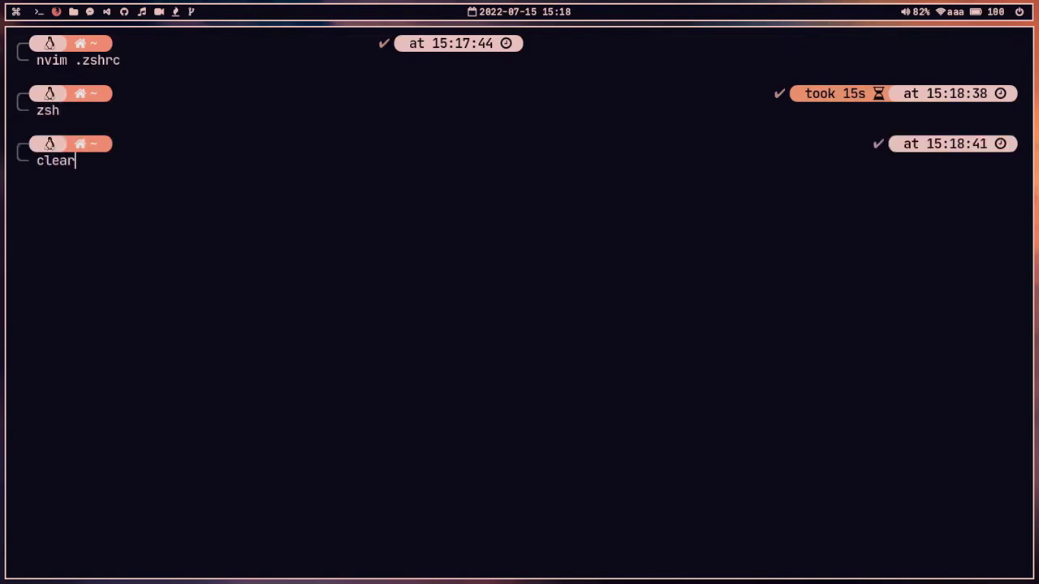
key(Return)
text(f)
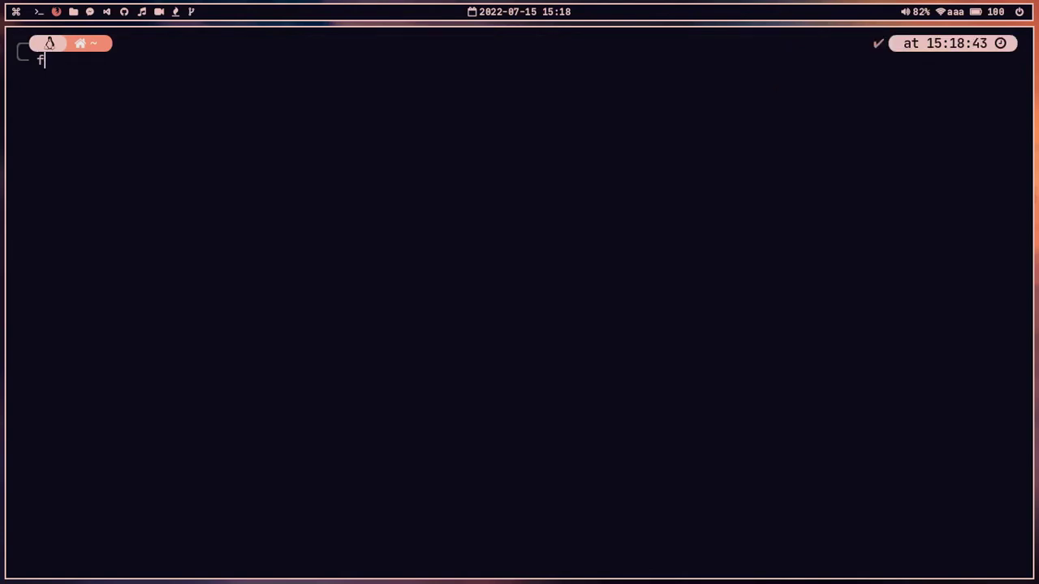
key(Return)
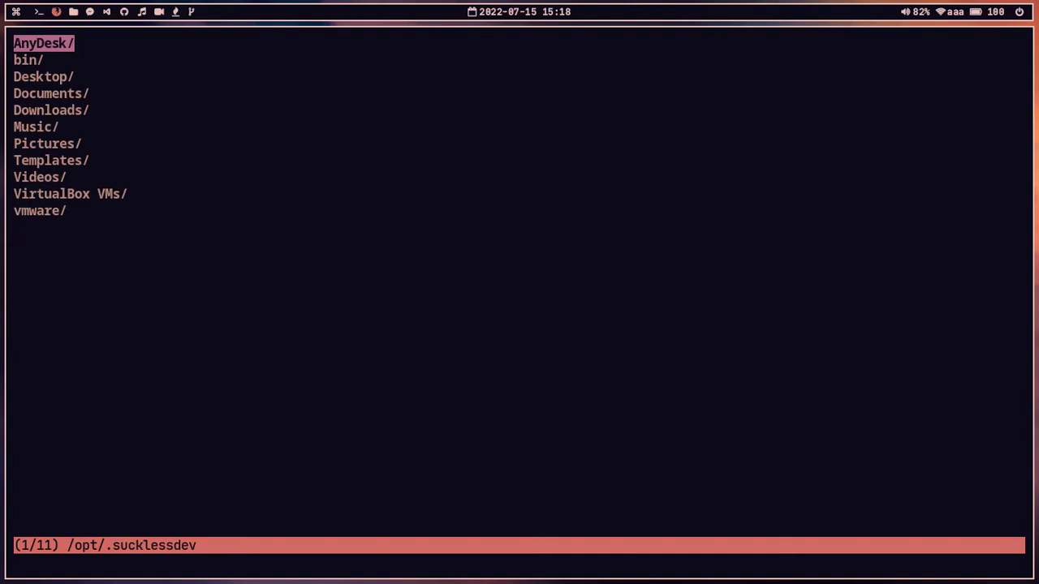
Enter Downloads and back out, then search the home folder for 'vmware'.
key(j)
key(j)
key(j)
key(j)
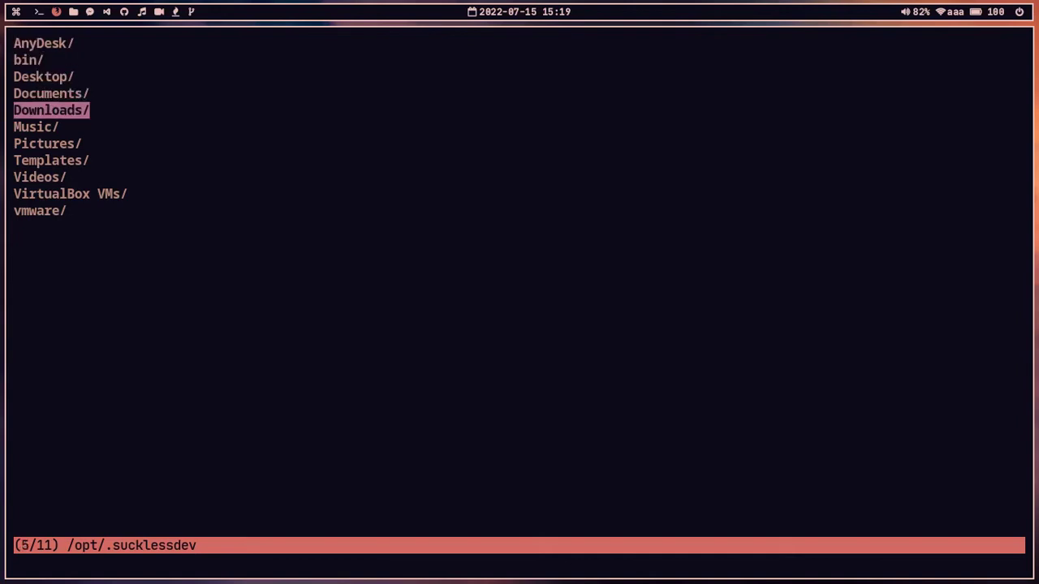
key(l)
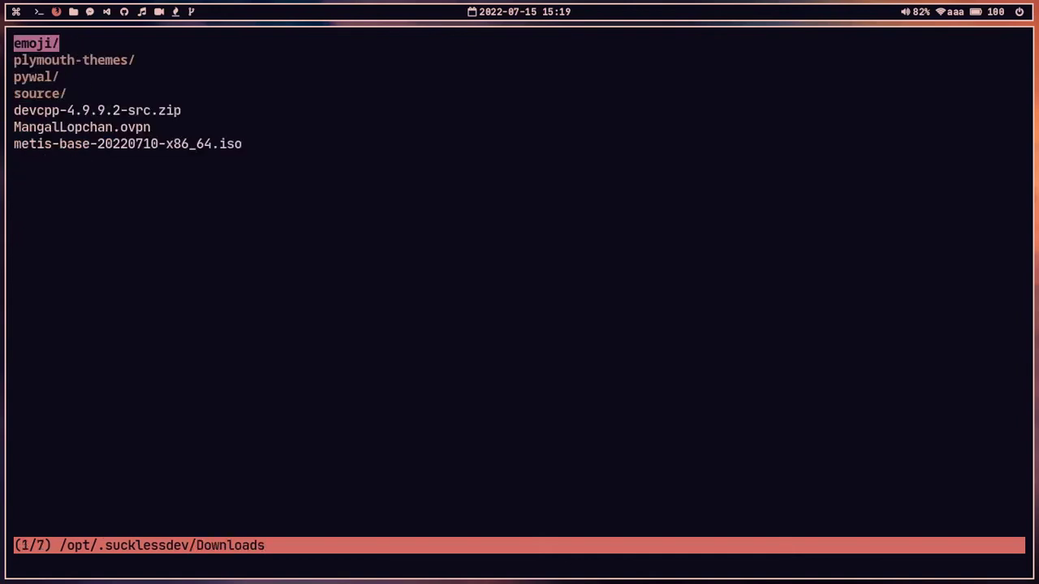
key(h)
key(k)
key(k)
key(k)
key(k)
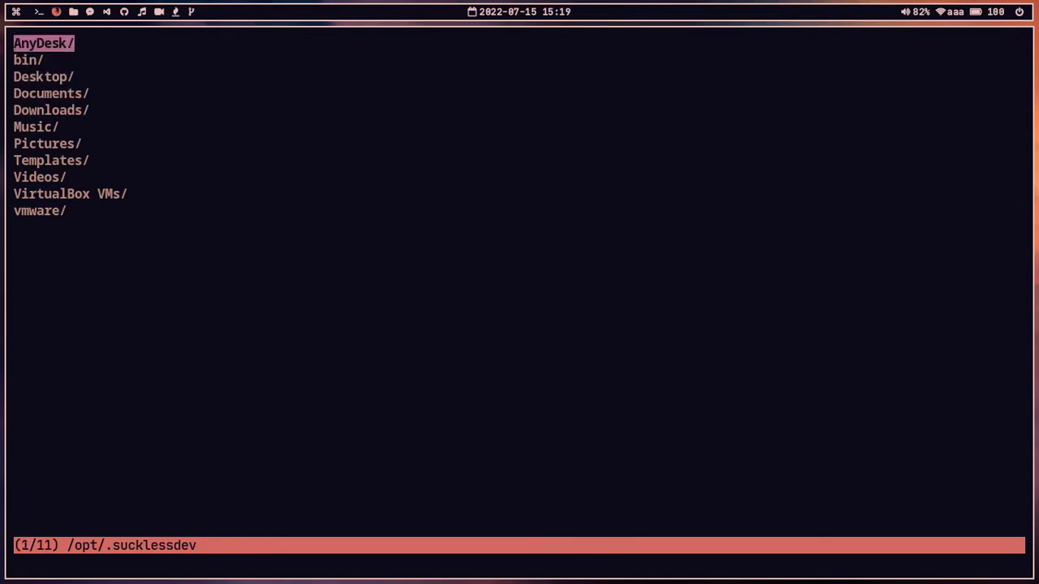
key(slash)
text(vmware)
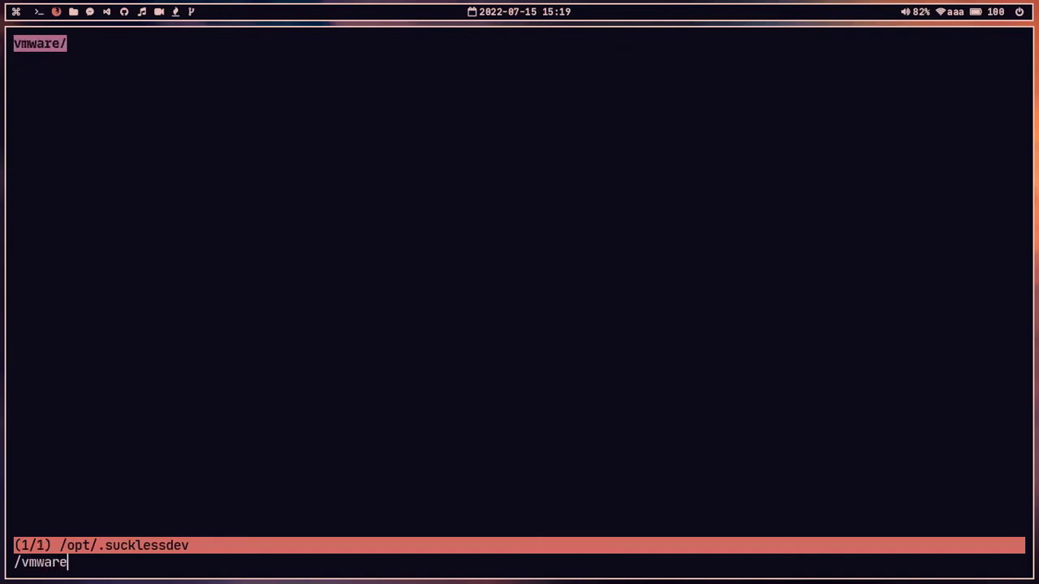
Replace the search with 'Videos' and open the Videos folder.
key(BackSpace)
key(BackSpace)
key(BackSpace)
key(BackSpace)
key(BackSpace)
key(BackSpace)
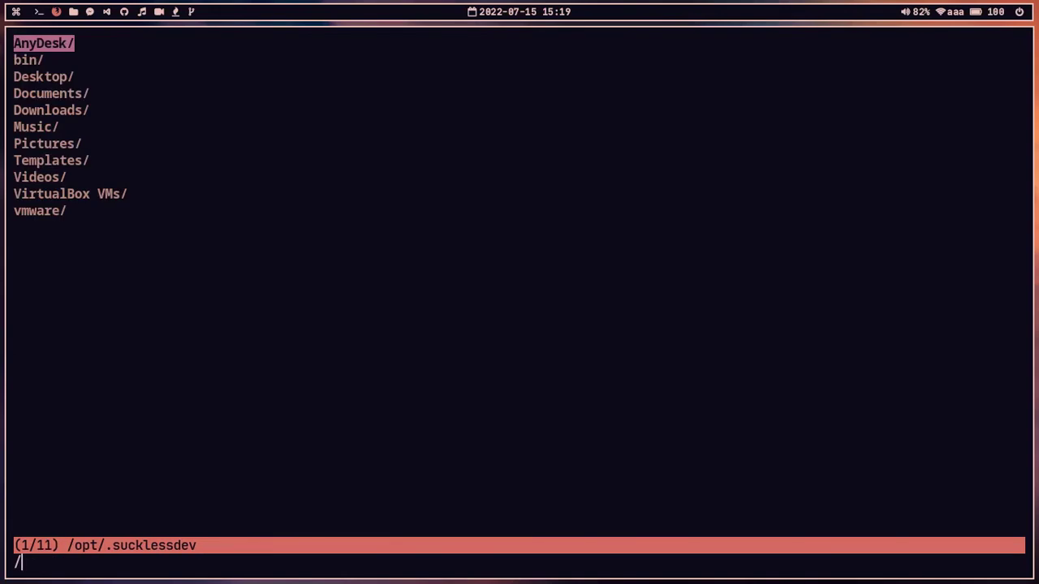
text(a)
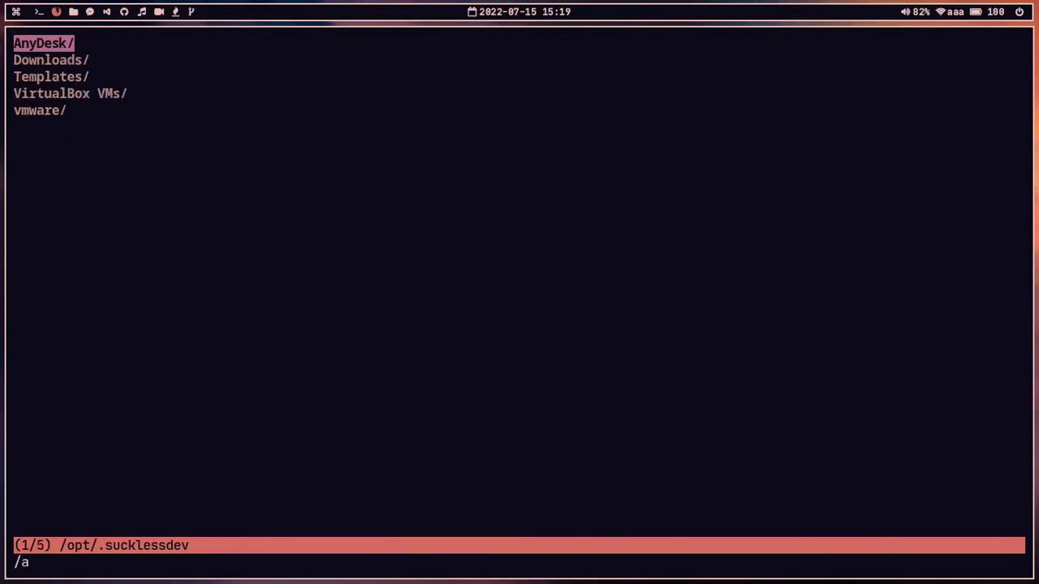
key(BackSpace)
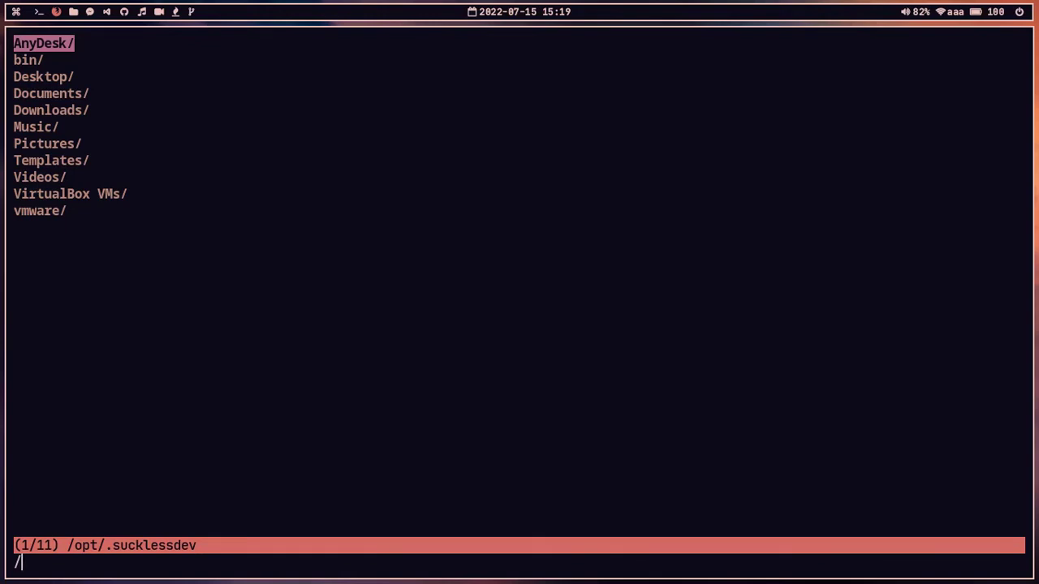
text(Vdieo)
key(BackSpace)
key(BackSpace)
key(BackSpace)
key(BackSpace)
text(ideos)
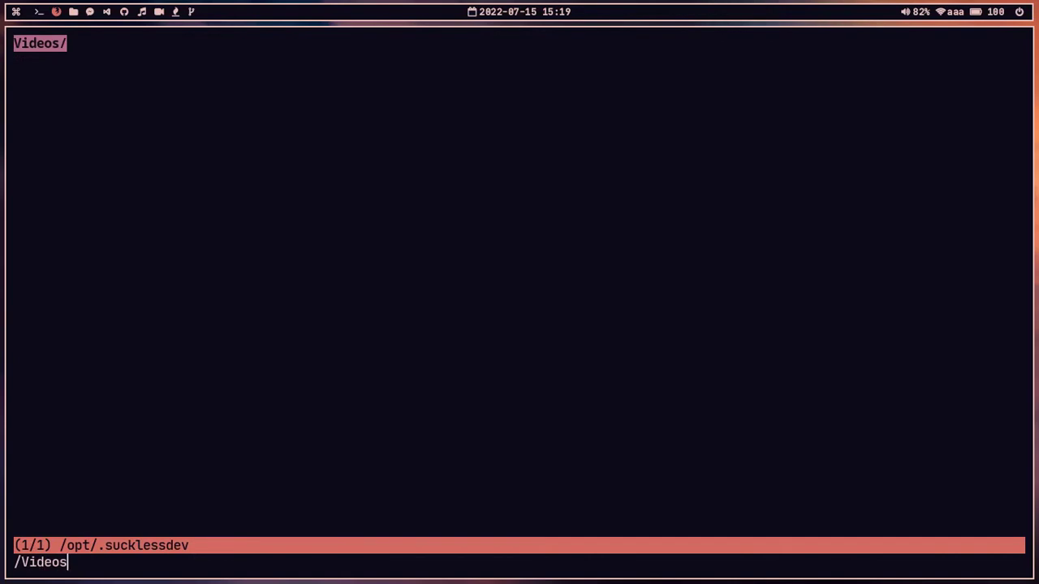
key(Return)
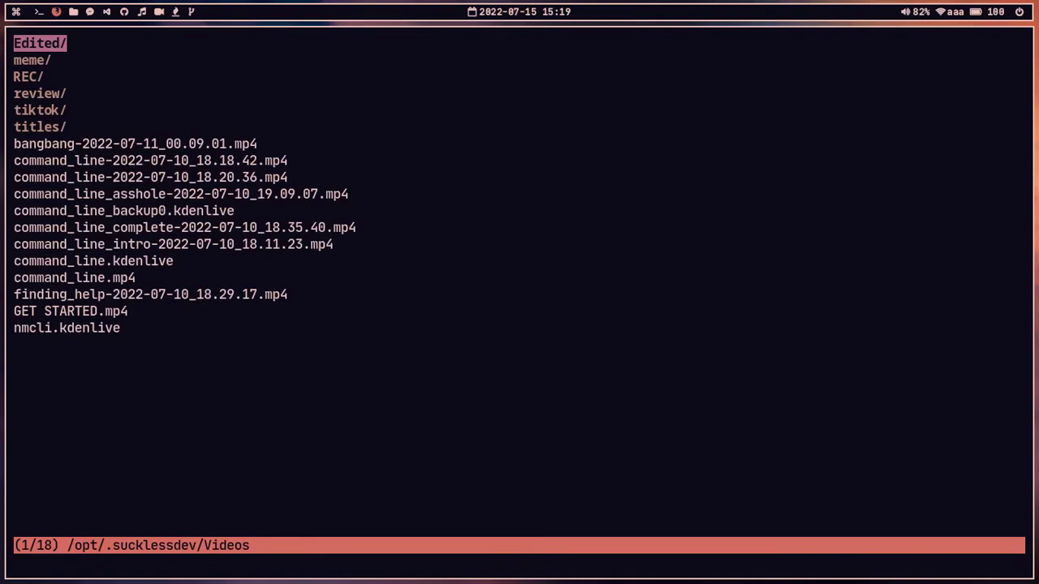
Search Videos for 'nmcli', cancel the search, and return to the browser's README.
key(slash)
text(nmcli)
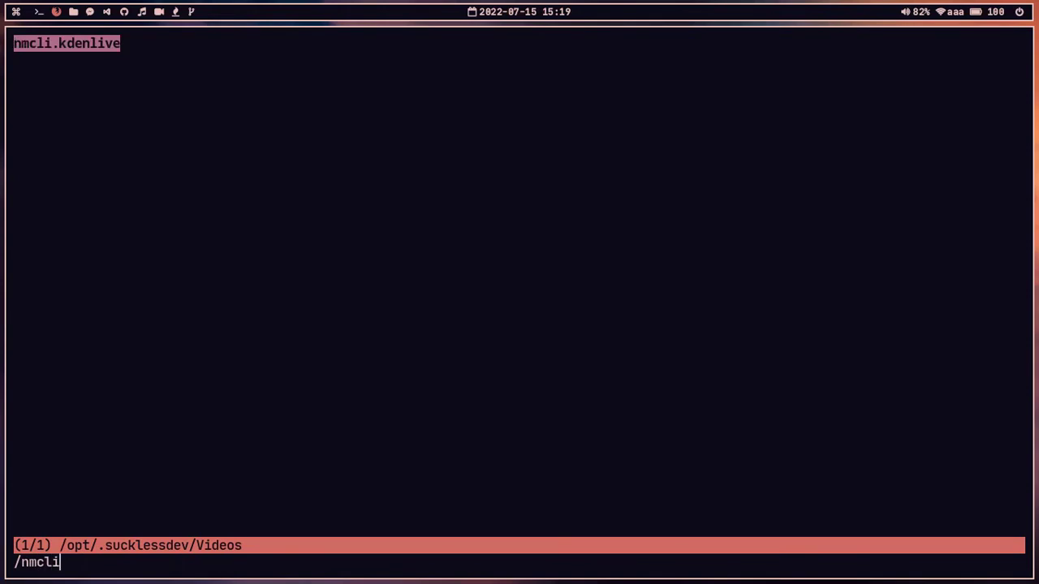
key(BackSpace)
key(BackSpace)
key(BackSpace)
key(BackSpace)
key(BackSpace)
key(BackSpace)
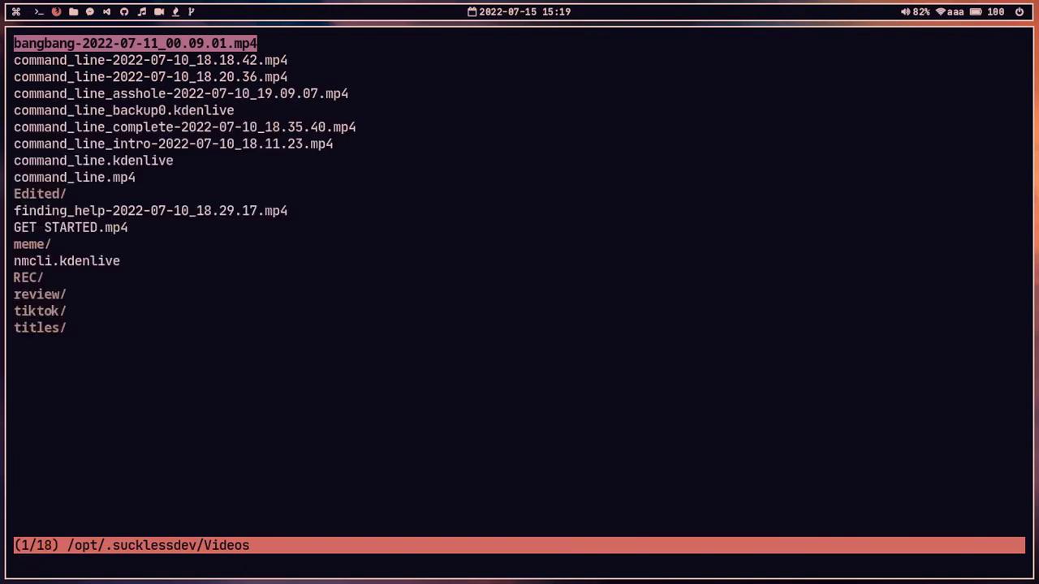
key(BackSpace)
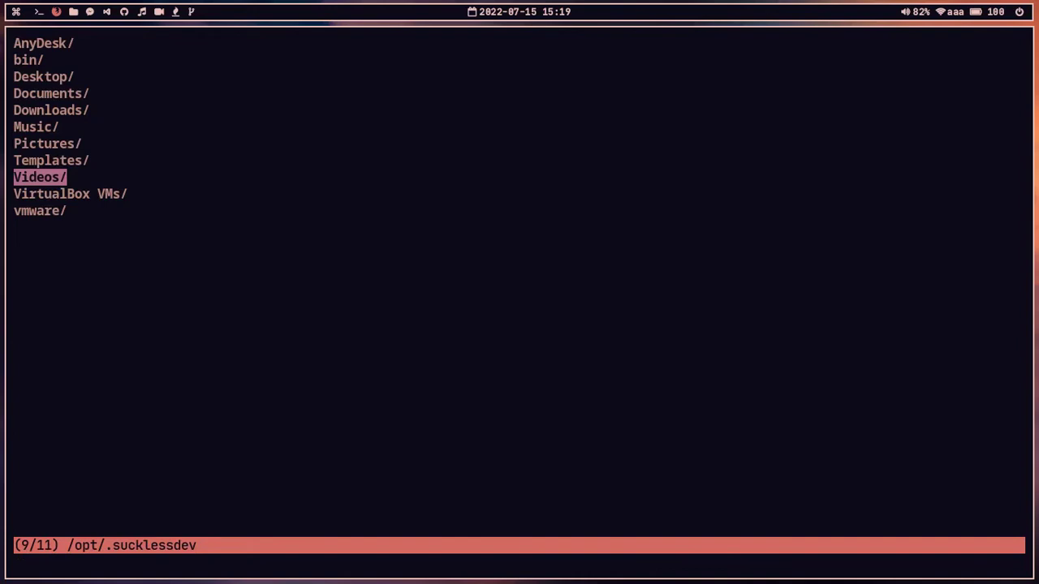
key(super+2)
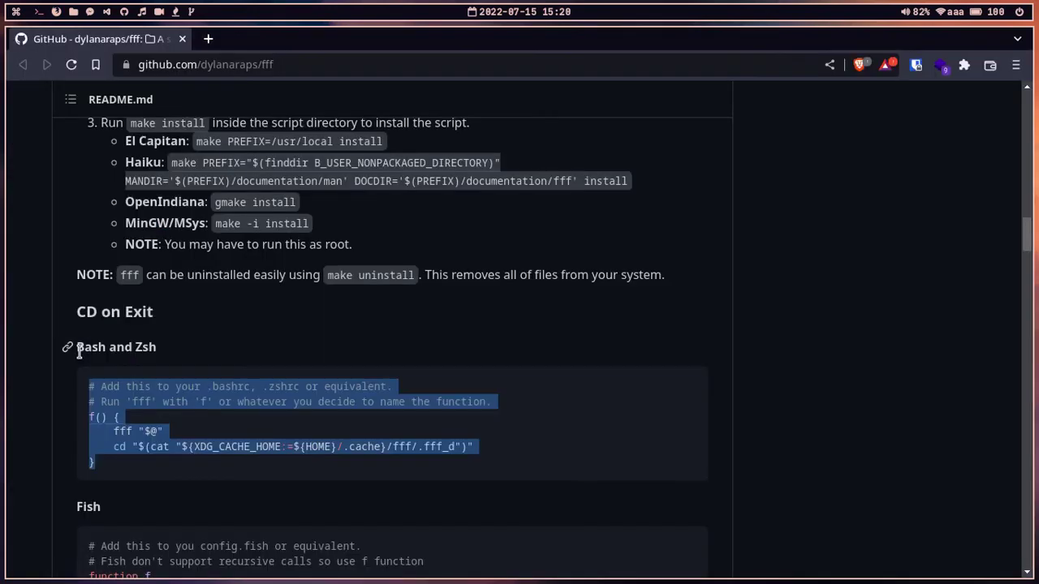
Scroll through the README's Usage keybindings, highlighting the first shortcut, then return to fff.
scroll(345, 400, down, 5)
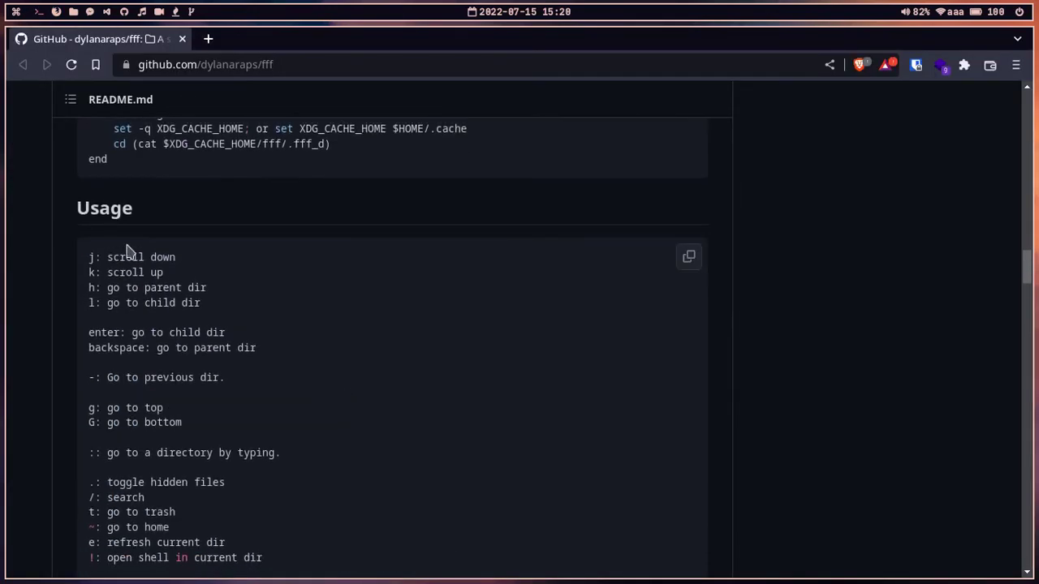
drag(89, 257, 120, 258)
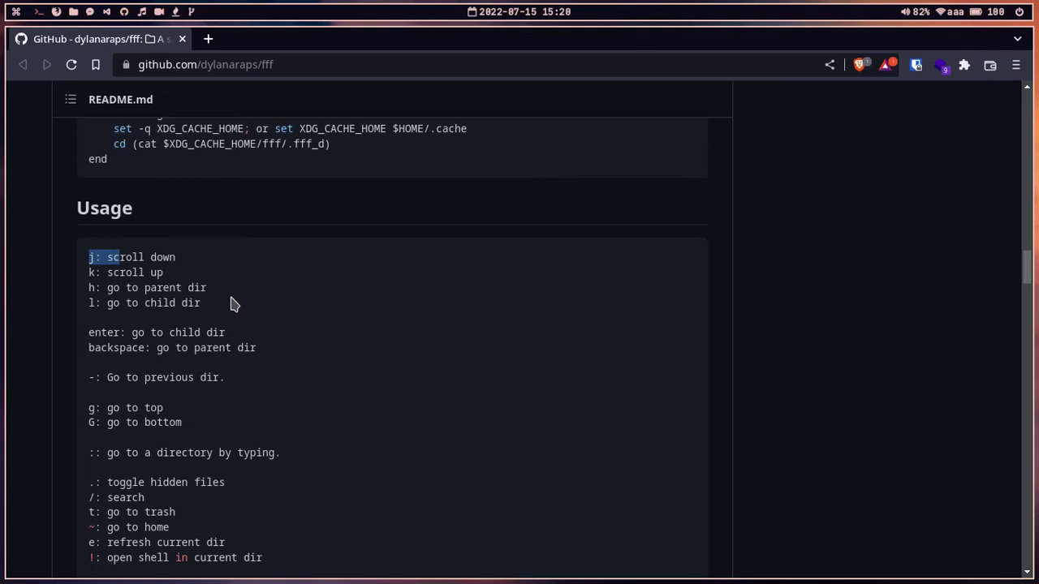
scroll(231, 303, down, 2)
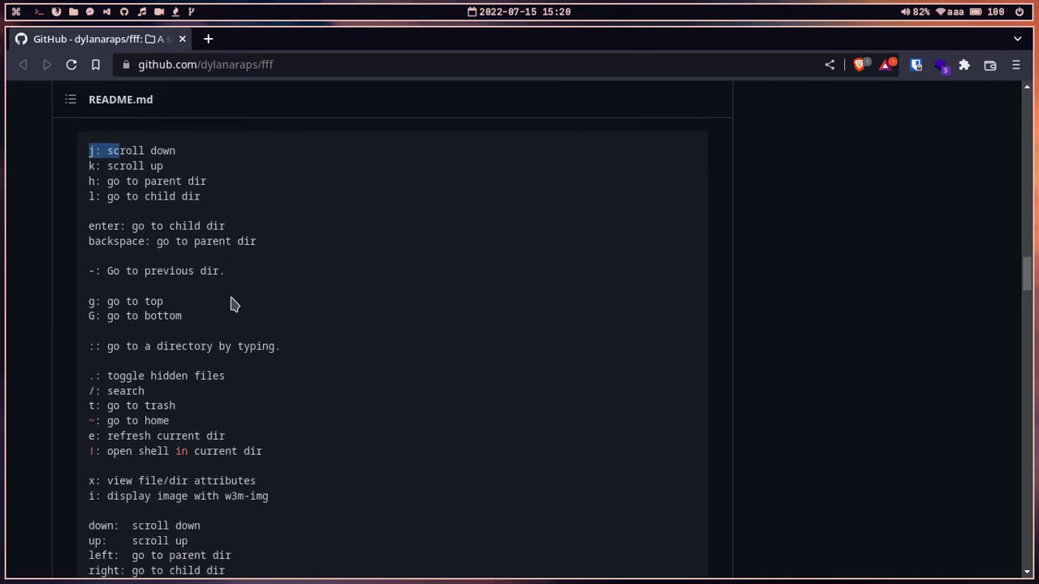
scroll(342, 330, up, 4)
scroll(343, 329, down, 5)
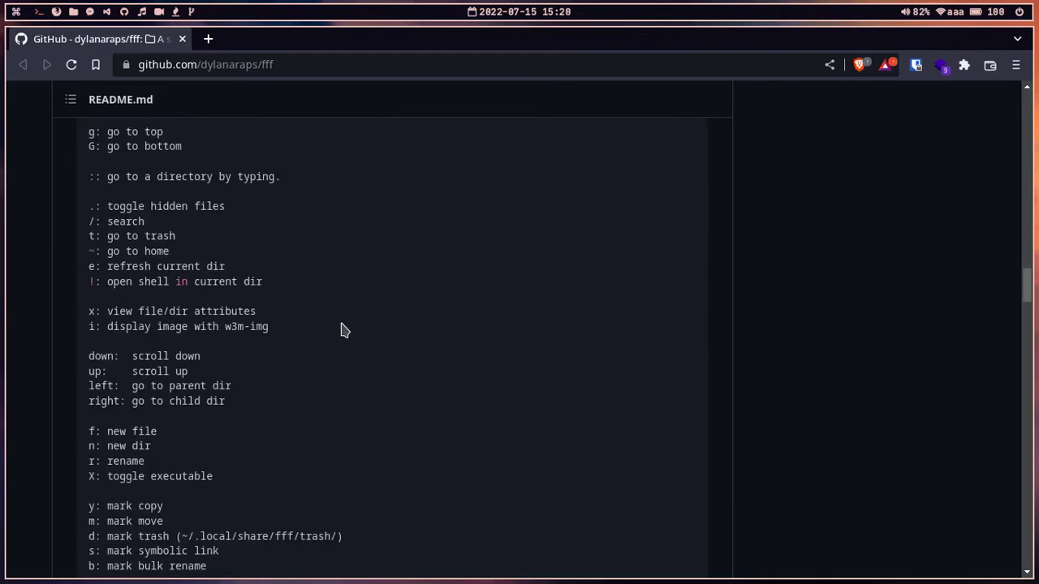
scroll(382, 384, down, 2)
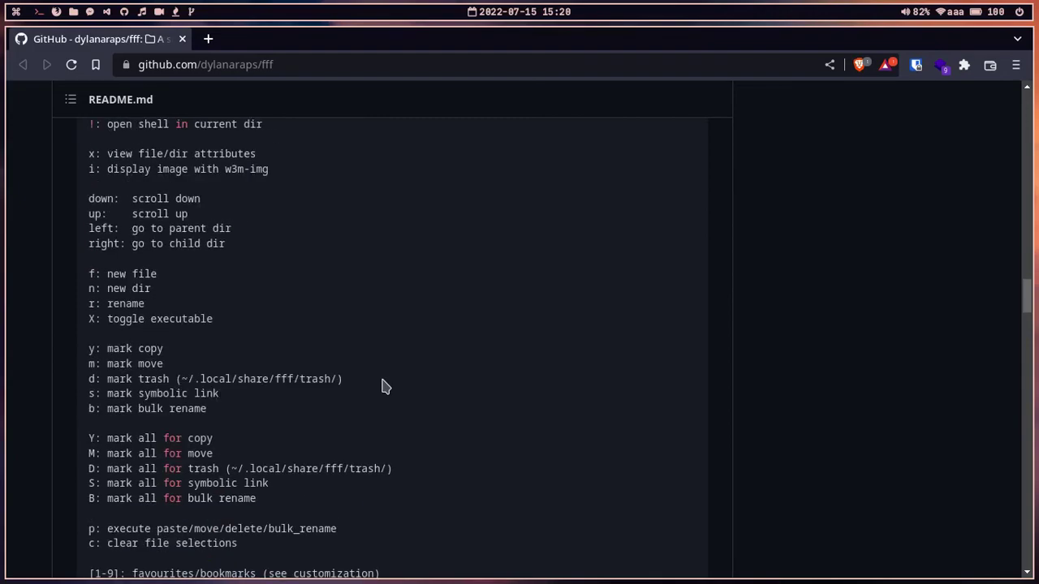
scroll(383, 387, up, 1)
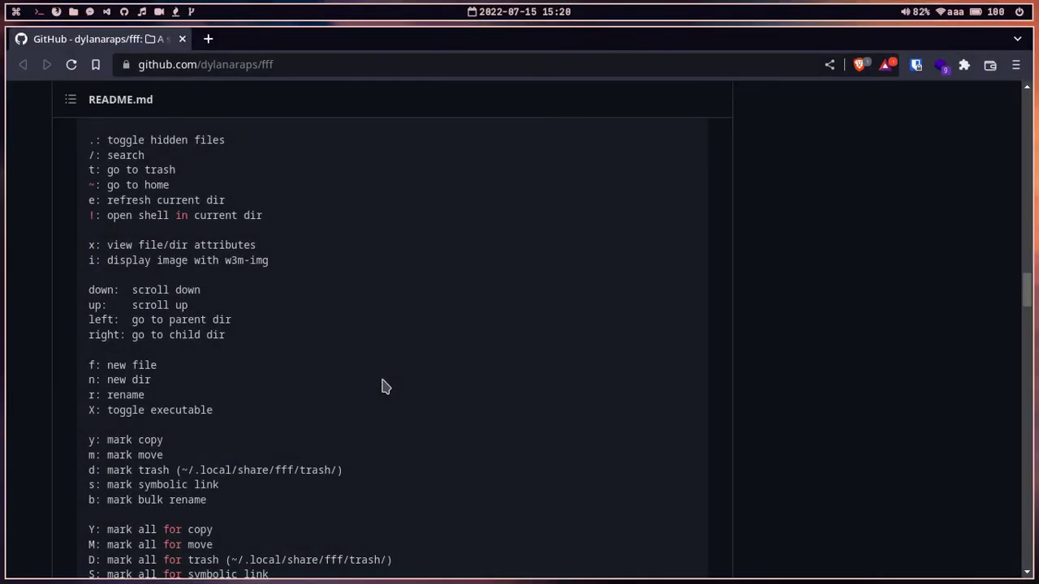
key(super+2)
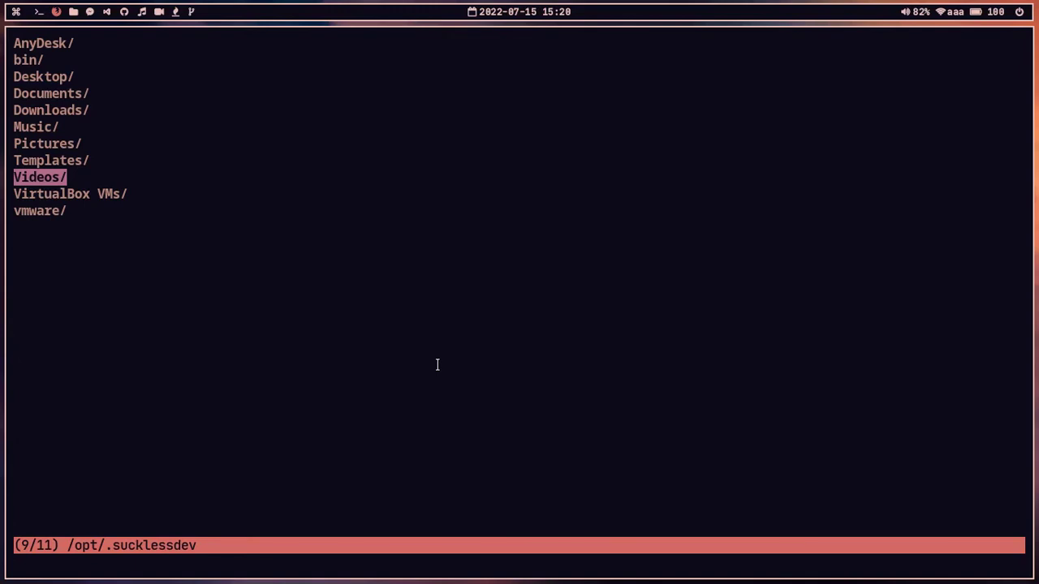
Navigate into Pictures/ and then its wallpapers/ folder.
key(Up)
key(Up)
key(Up)
key(Down)
key(Down)
key(Up)
key(Right)
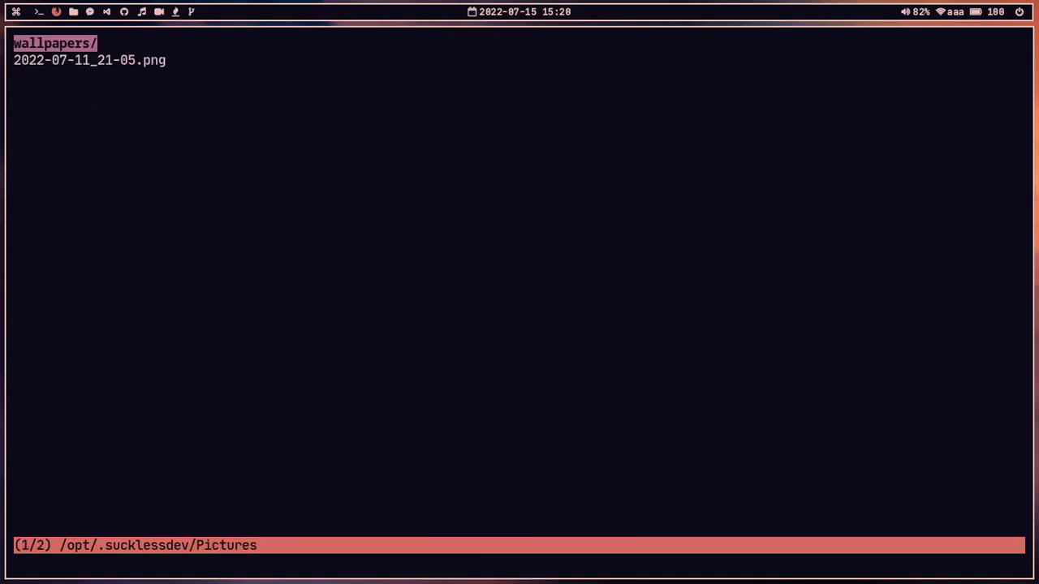
key(Right)
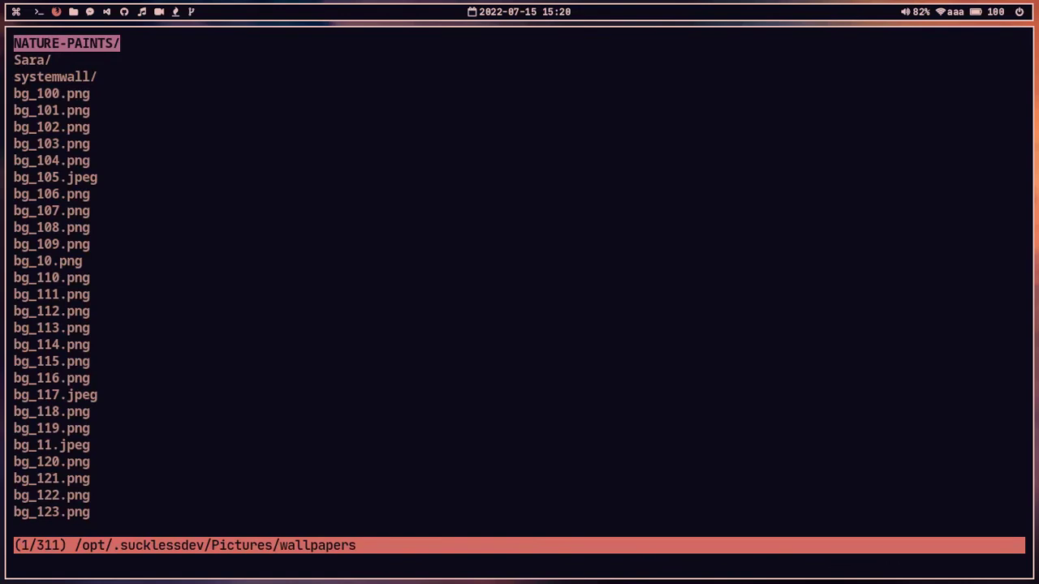
Jump to the systemwall directory with ':' and filter it with an 's' search.
key(colon)
text(systemwal)
key(BackSpace)
key(BackSpace)
key(BackSpace)
text(wall)
key(Return)
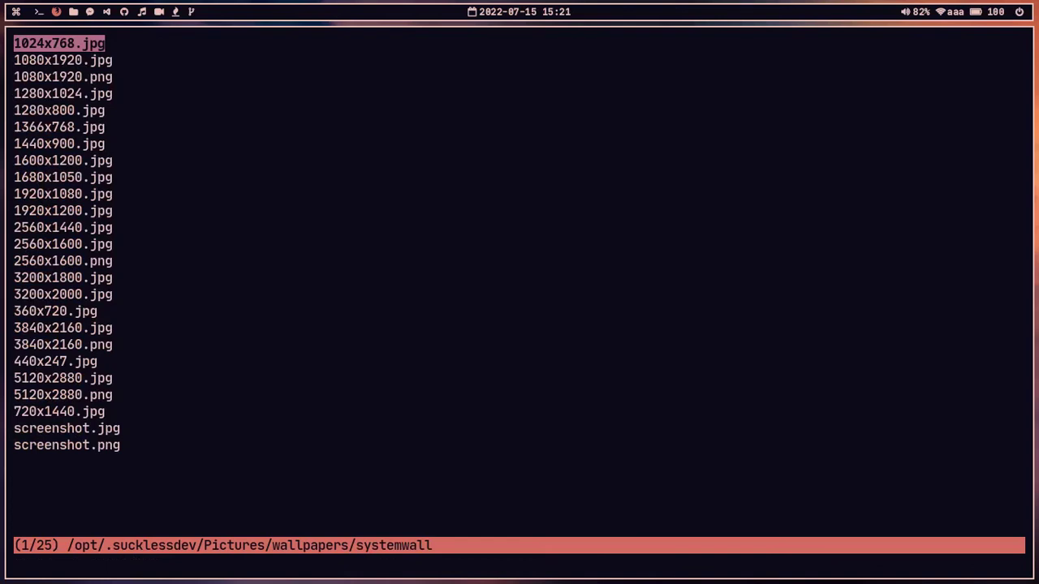
key(slash)
text(s)
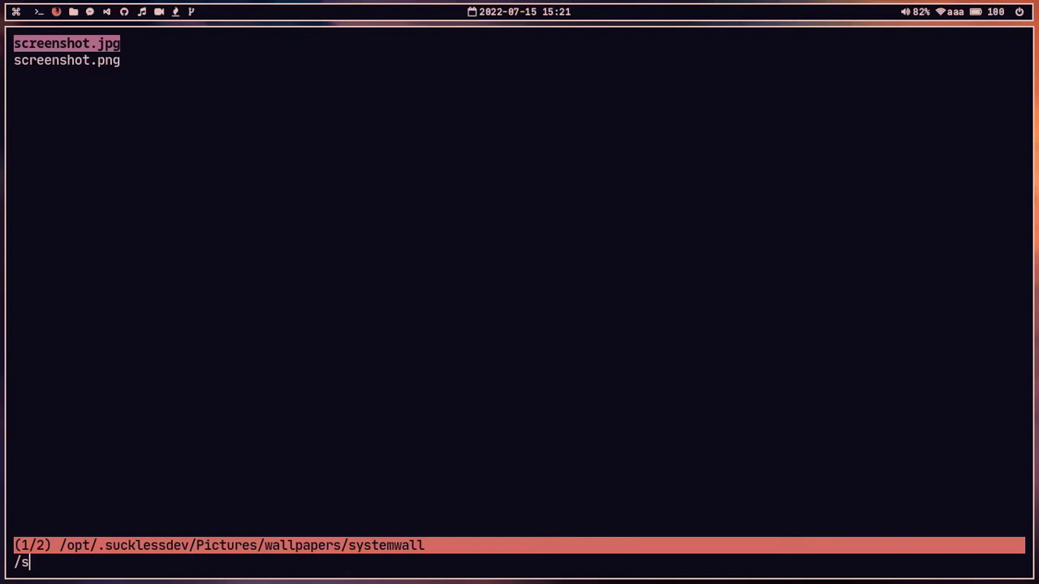
key(Return)
key(Return)
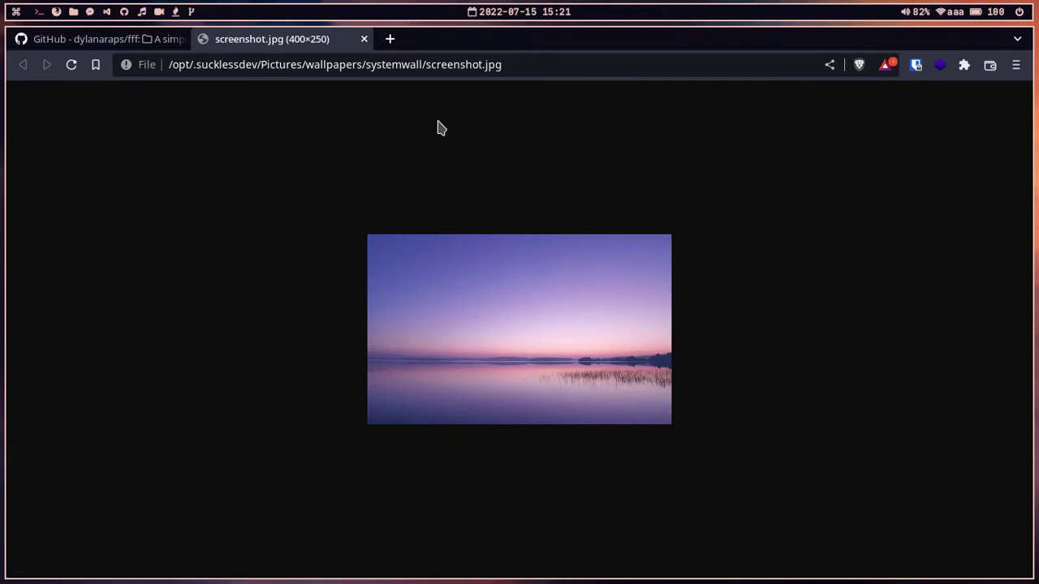
Close Brave's screenshot.jpg image tab to bring fff back on screen.
key(ctrl+w)
key(ctrl+w)
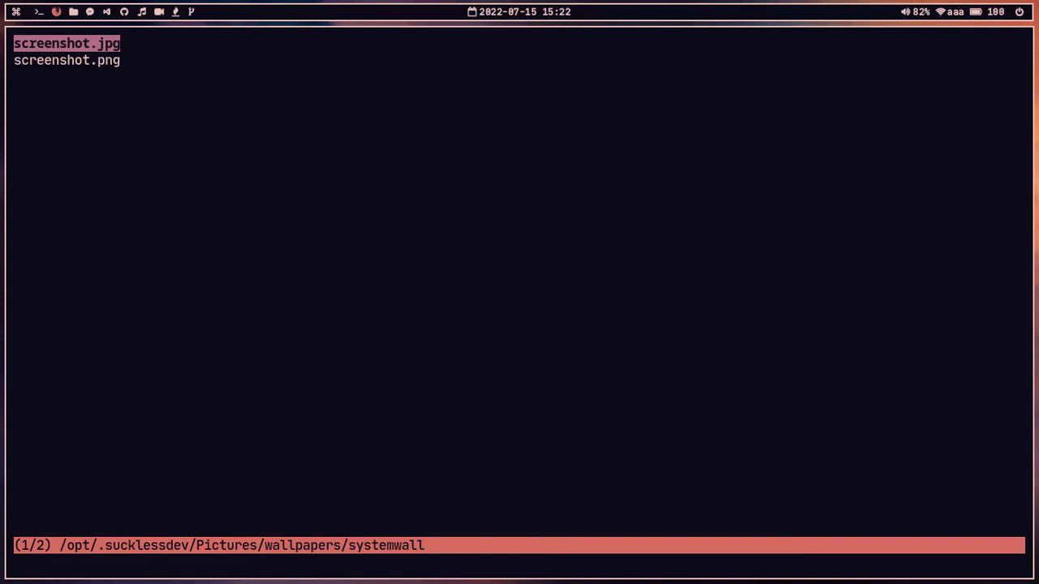
Clear the screenshot filter and go up into the Downloads folder.
key(h)
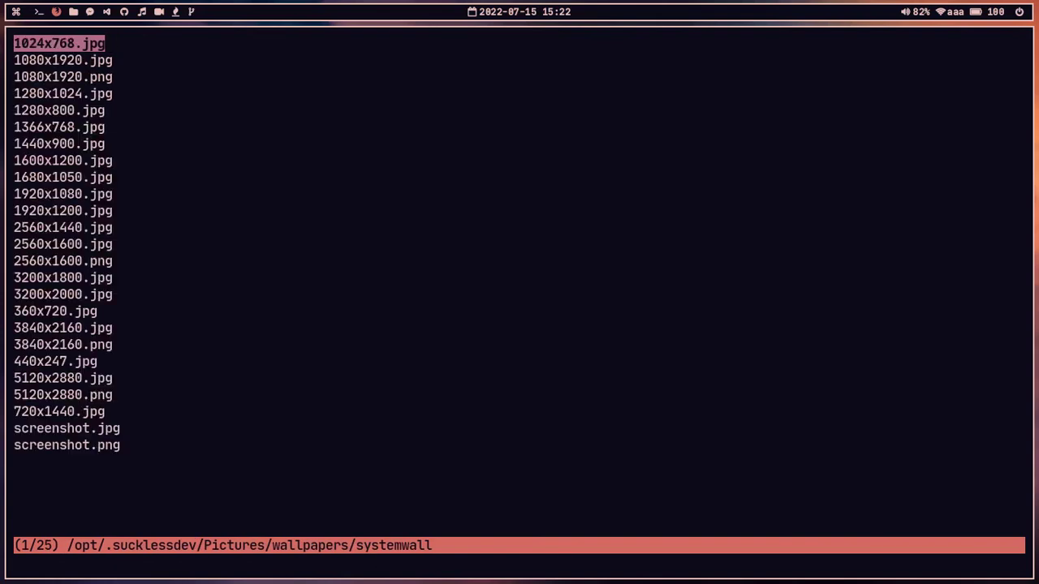
key(h)
key(h)
key(h)
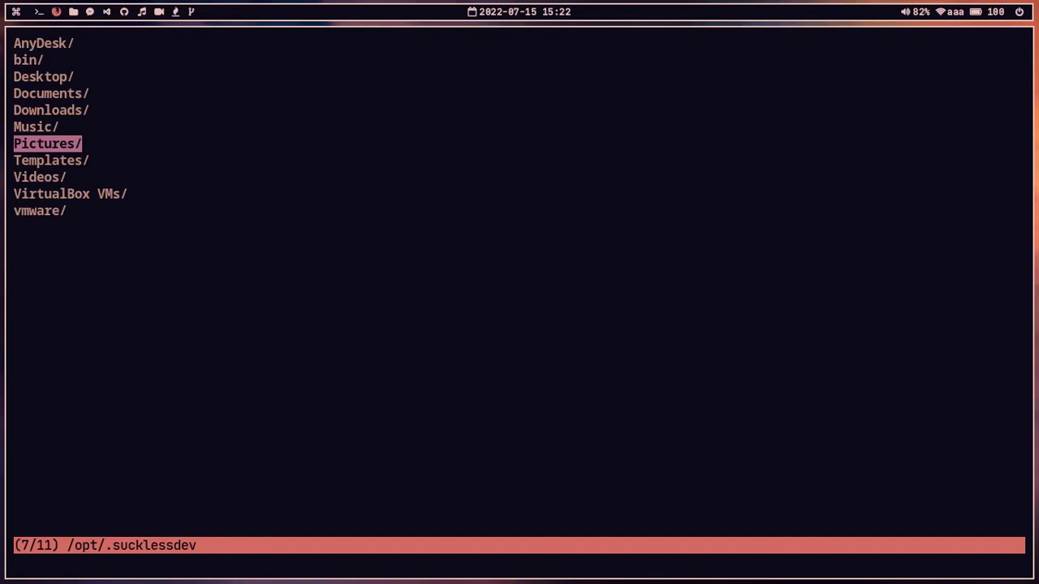
key(k)
key(k)
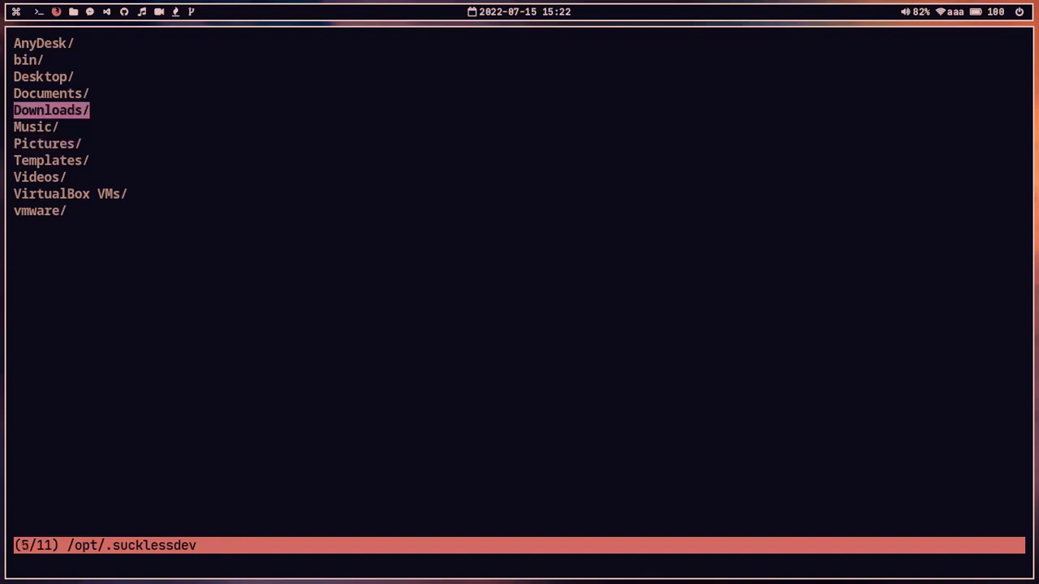
key(l)
View the .ovpn config file in nano, then close it.
key(j)
key(j)
key(j)
key(j)
key(j)
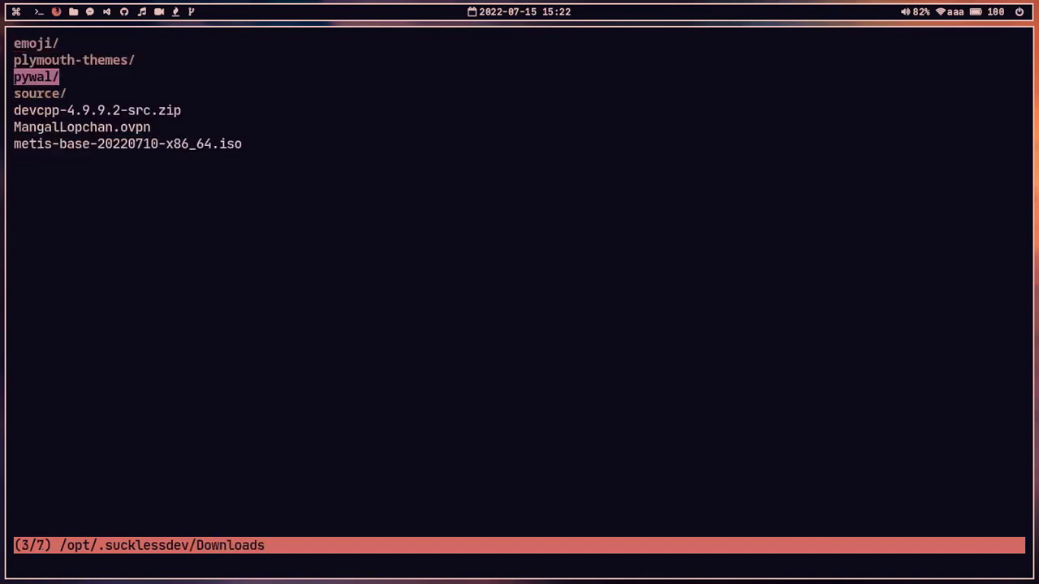
key(j)
key(k)
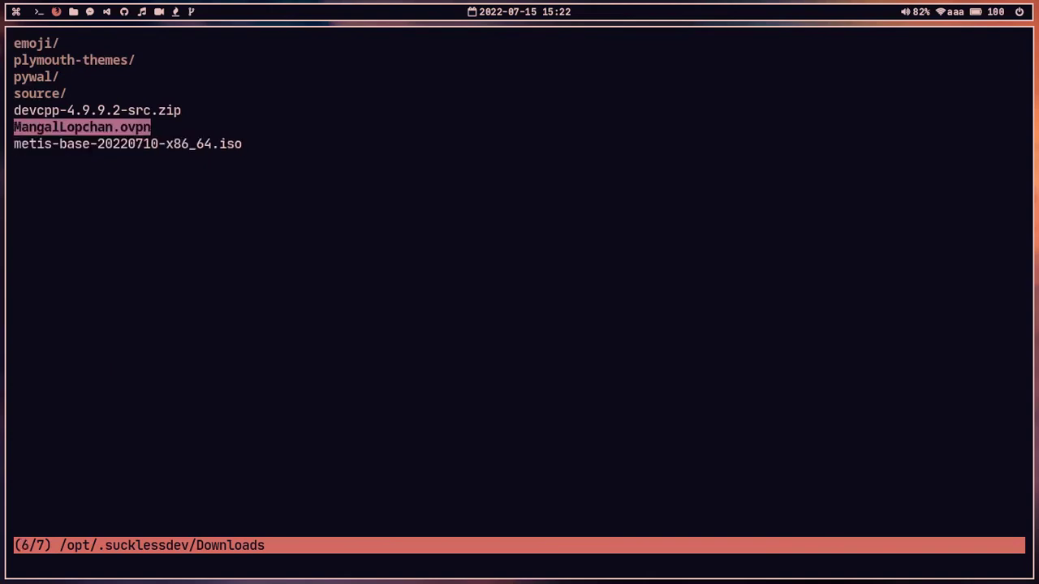
key(l)
key(Down)
key(Down)
key(Down)
key(Down)
key(Down)
key(Down)
key(Down)
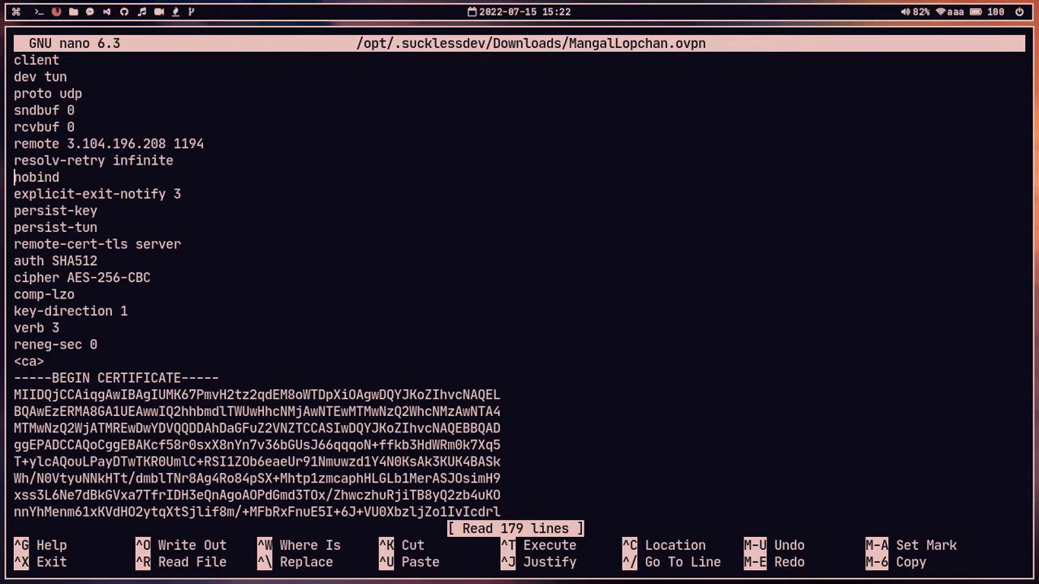
key(ctrl+x)
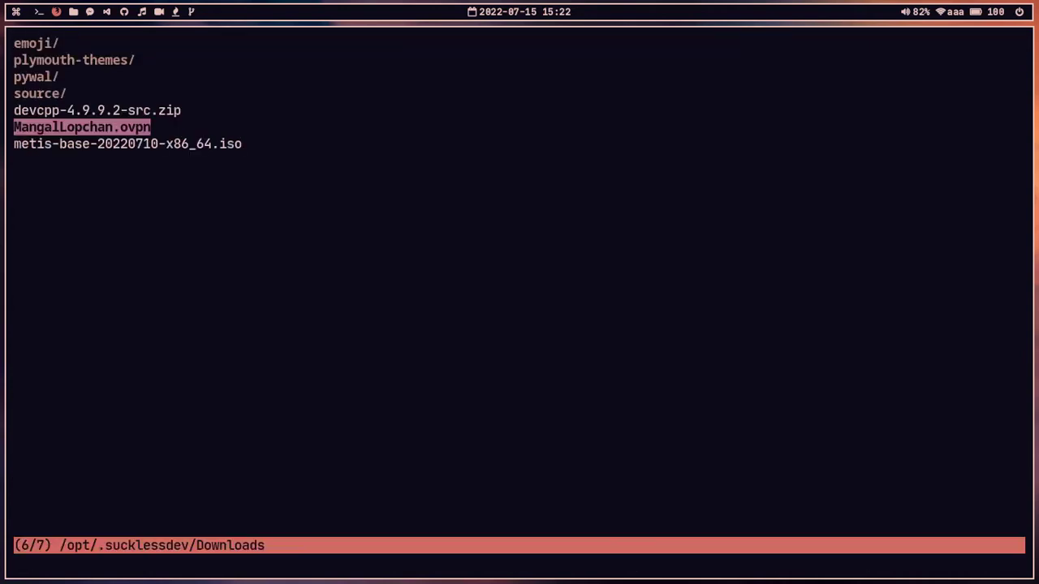
Enter the pywal folder and open setup.py in nano.
key(k)
key(k)
key(k)
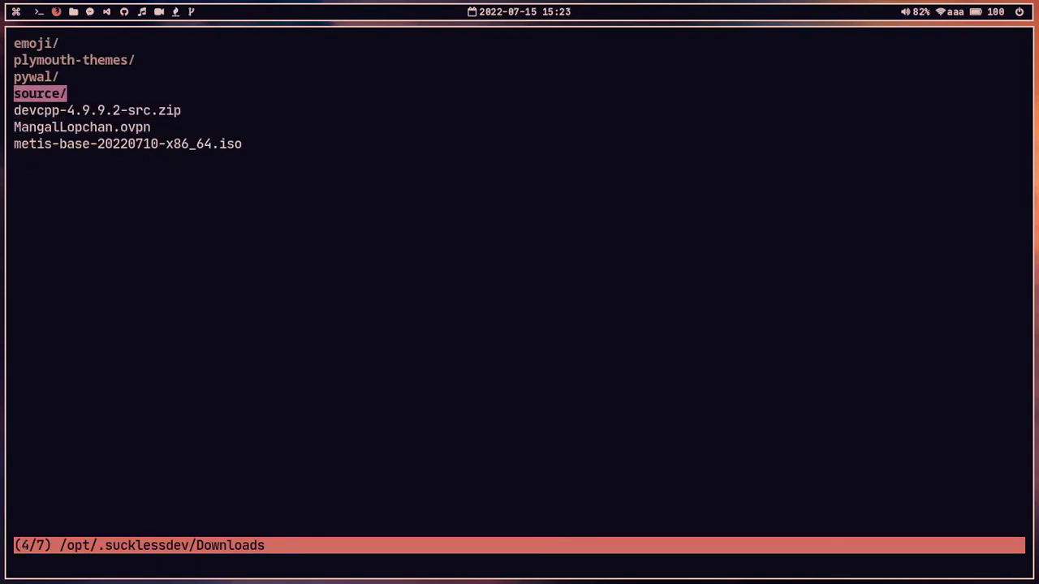
key(j)
key(k)
key(l)
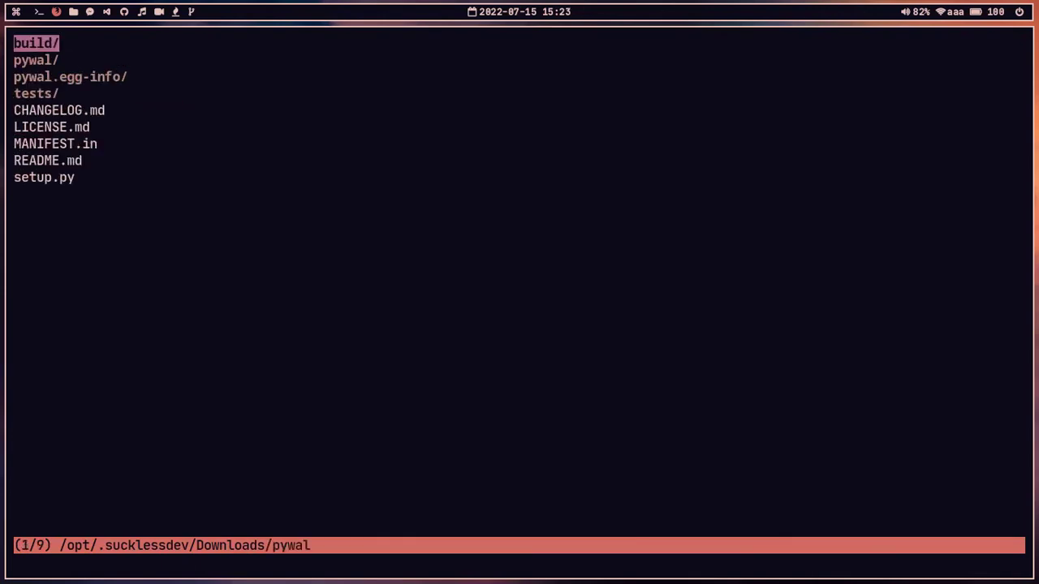
key(j)
key(j)
key(j)
key(j)
key(j)
key(j)
key(j)
key(j)
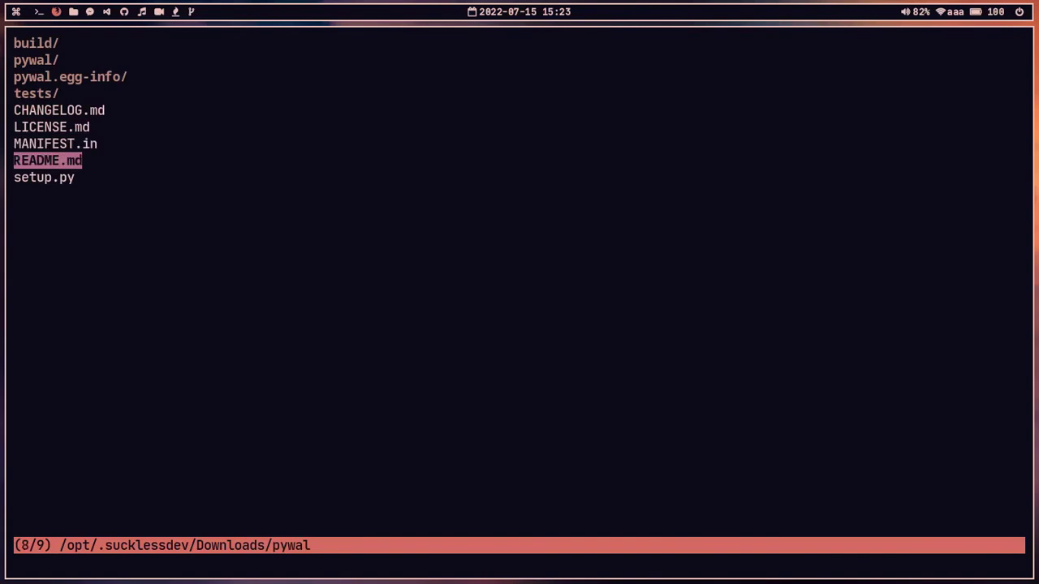
key(l)
Resave setup.py unchanged at 39 lines and go back up to Downloads.
key(Down)
key(Down)
text(ssdfsd)
key(BackSpace)
key(BackSpace)
key(BackSpace)
key(BackSpace)
key(BackSpace)
key(BackSpace)
key(ctrl+o)
key(Return)
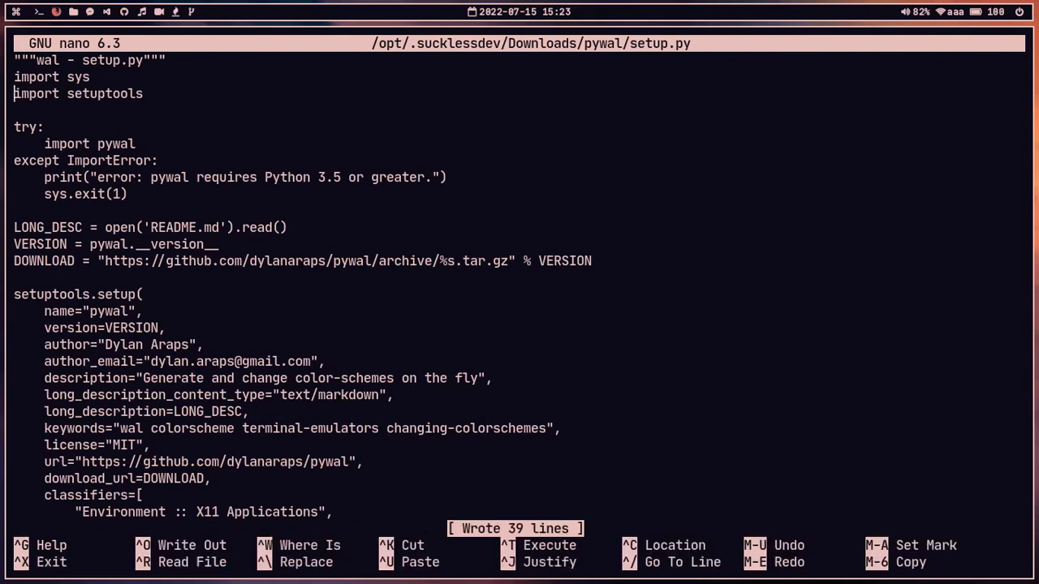
key(ctrl+x)
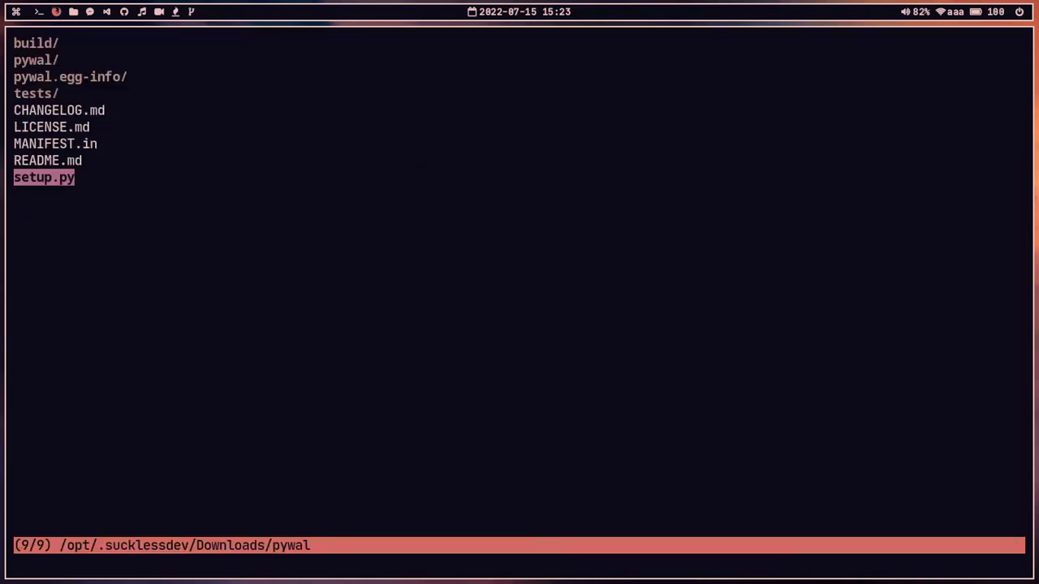
key(k)
key(k)
key(k)
key(k)
key(k)
key(k)
key(k)
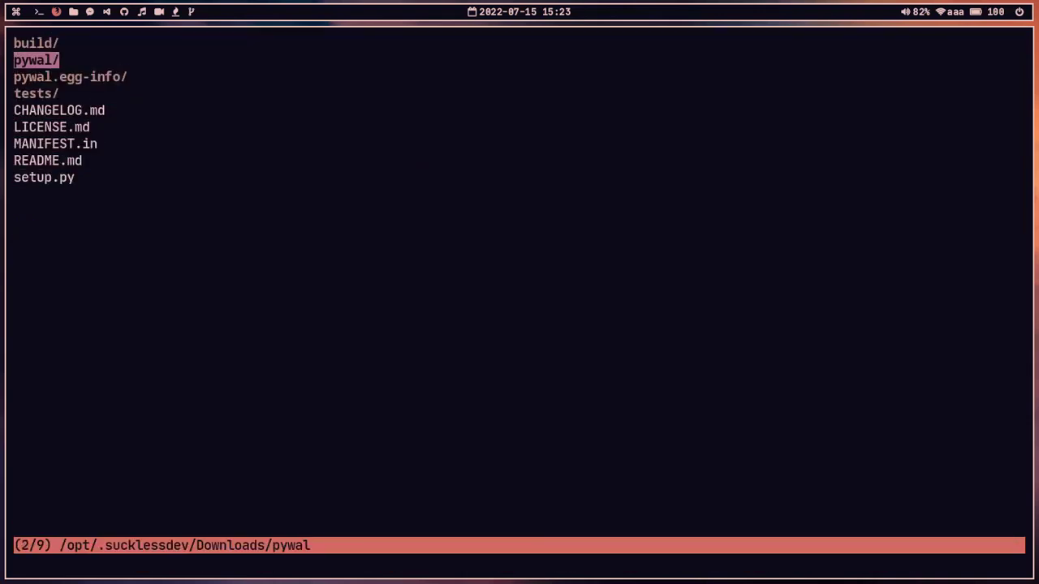
key(h)
key(h)
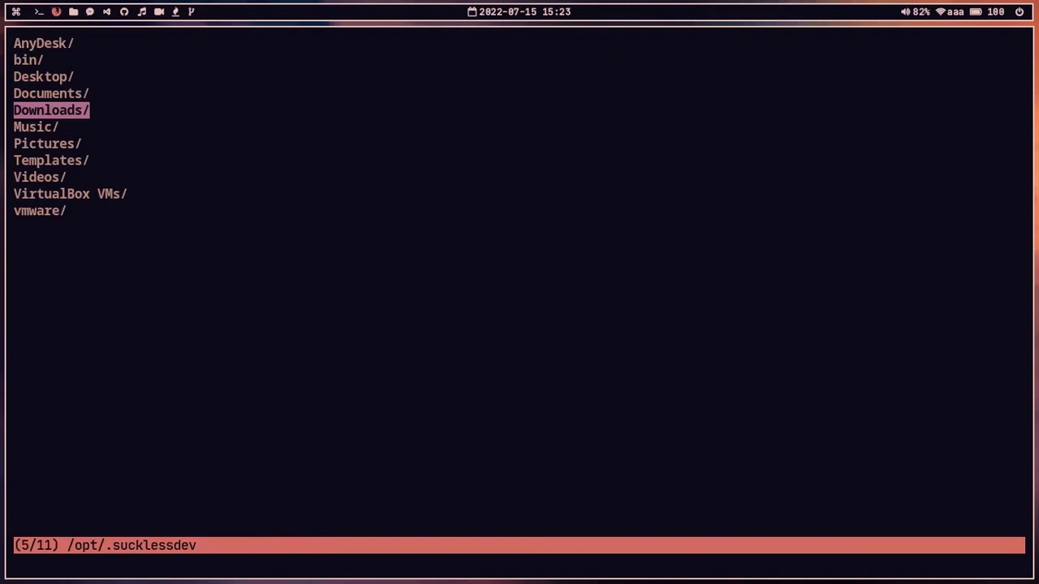
Enter the Pictures folder and move between wallpapers/ and the png file.
key(j)
key(j)
key(l)
key(j)
key(k)
key(j)
key(k)
key(j)
Switch to Brave on the fff README and scroll its keybinding list.
key(k)
key(j)
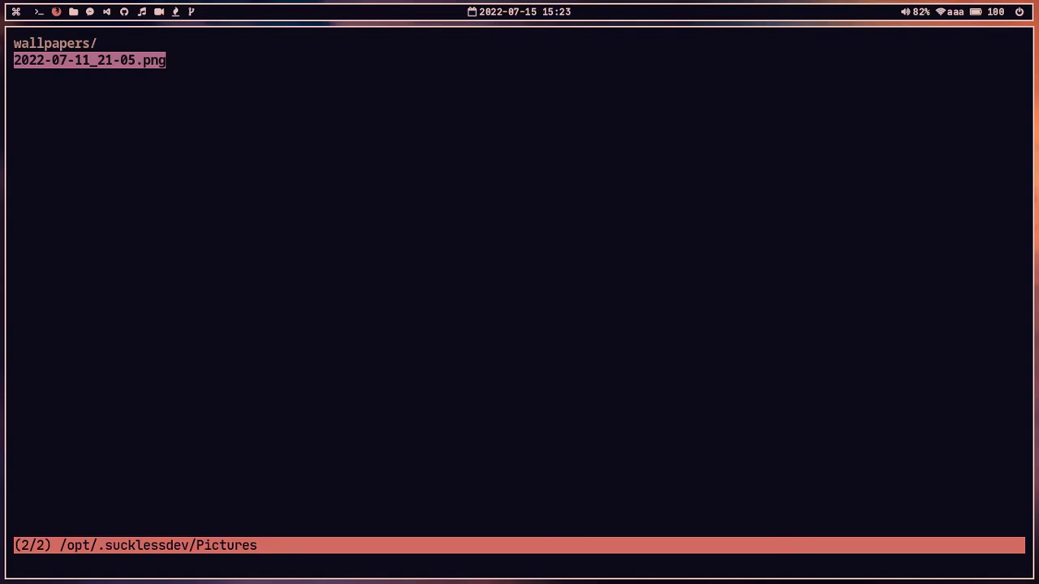
key(super+2)
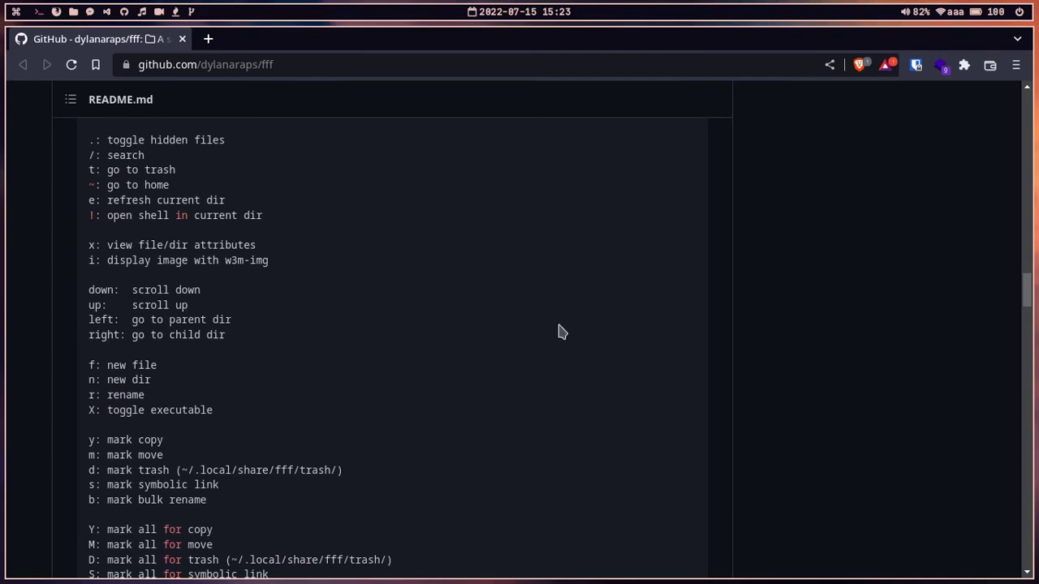
scroll(559, 332, down, 3)
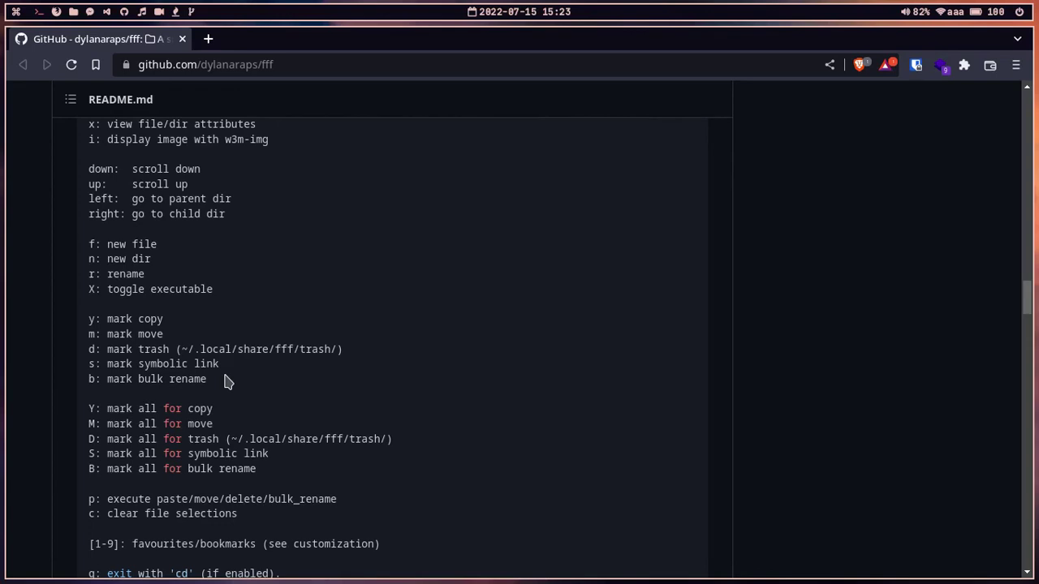
Scroll the README keybindings to the q and Ctrl+C exit options, then return to fff.
scroll(243, 381, down, 2)
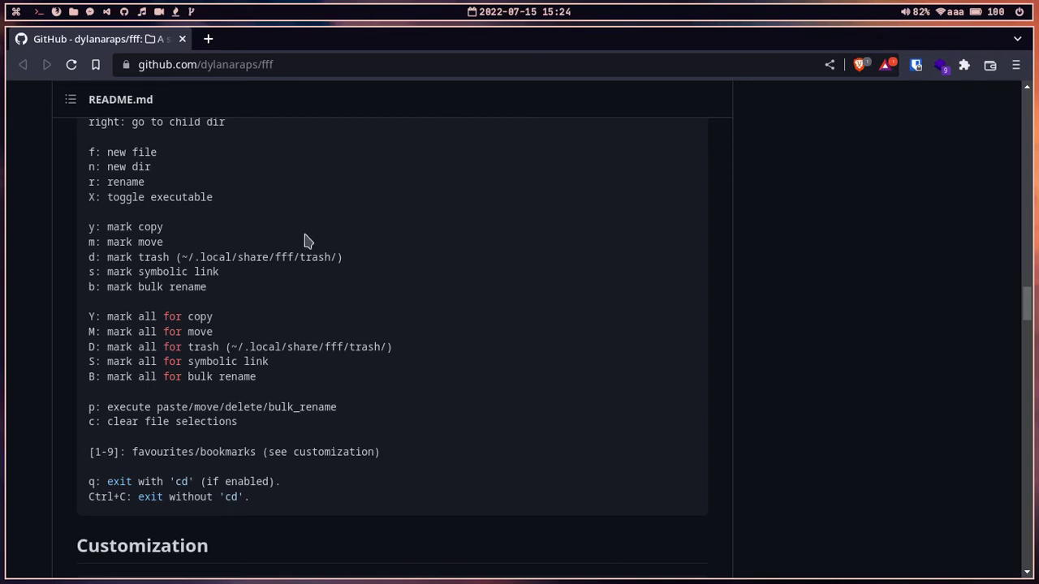
key(super+2)
Copy 2022-07-11_21-05.png from Pictures and paste it into wallpapers/Sara.
key(Up)
key(Down)
key(y)
key(Up)
key(Right)
key(Down)
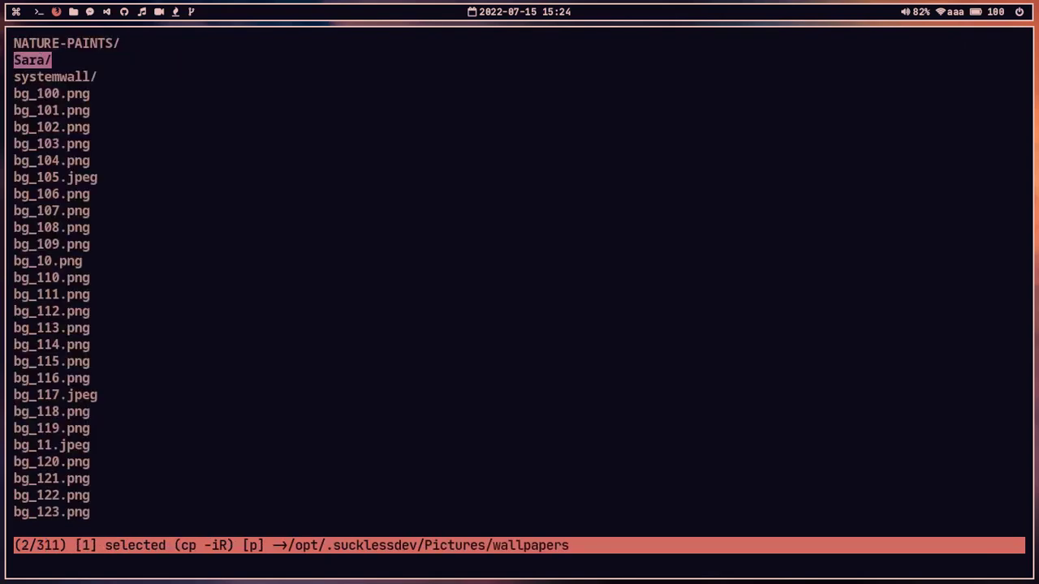
key(Right)
key(Down)
key(Down)
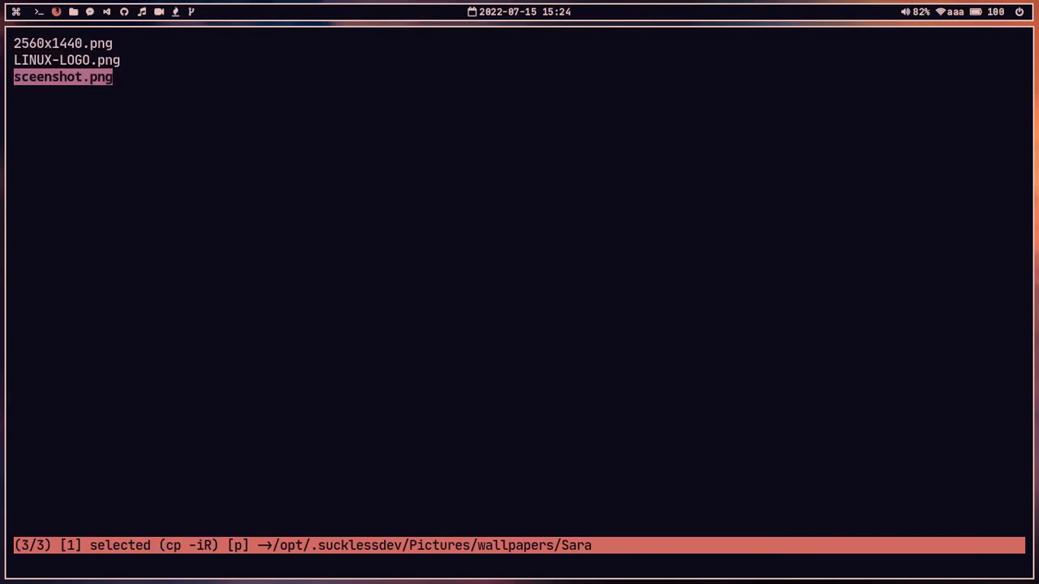
key(p)
Mark all four Sara files for trash and start the trash operation.
key(Down)
key(Down)
key(Up)
key(Up)
key(Down)
key(Down)
key(Up)
key(Up)
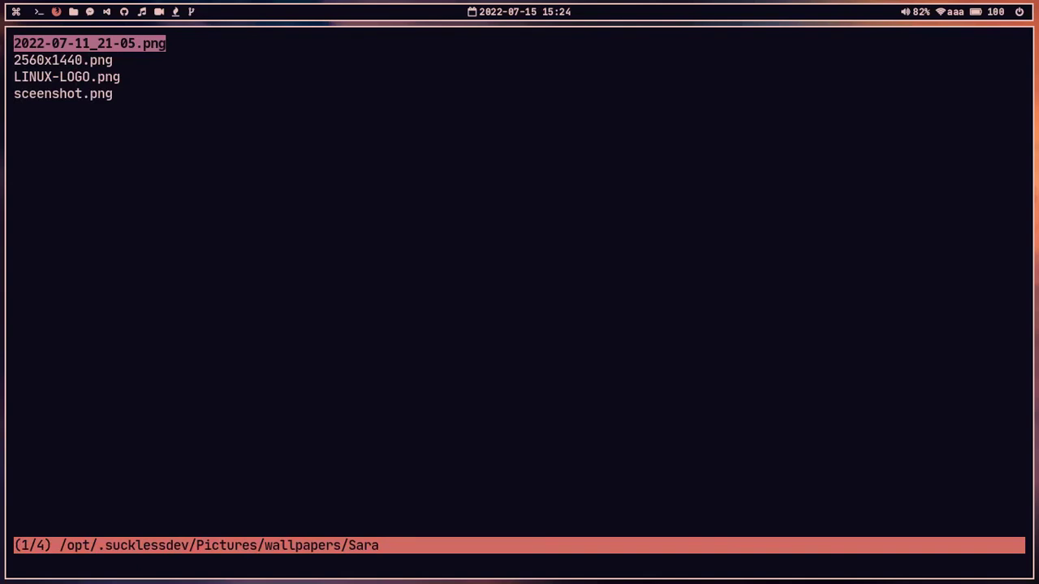
key(shift+d)
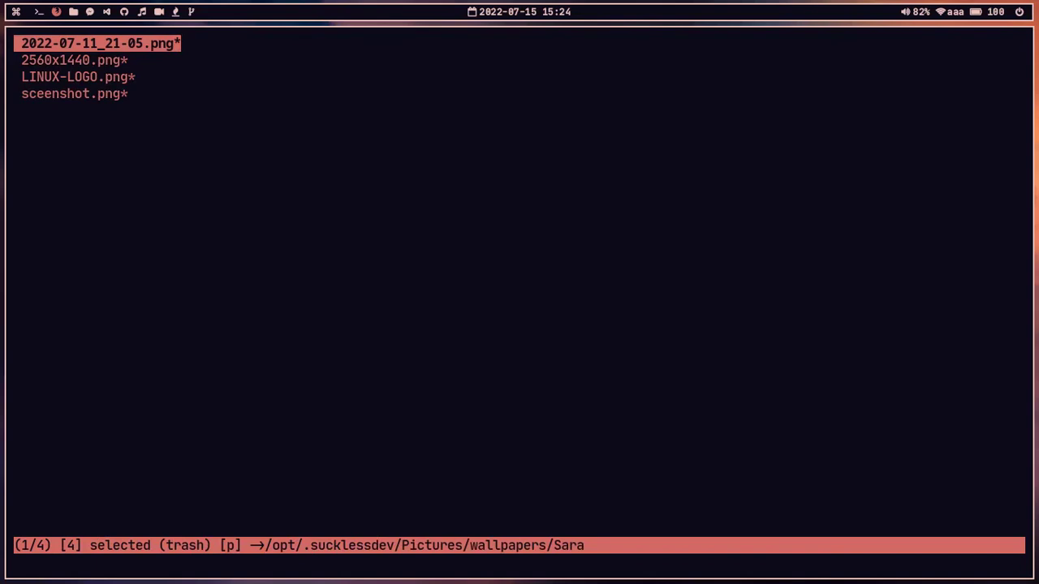
key(p)
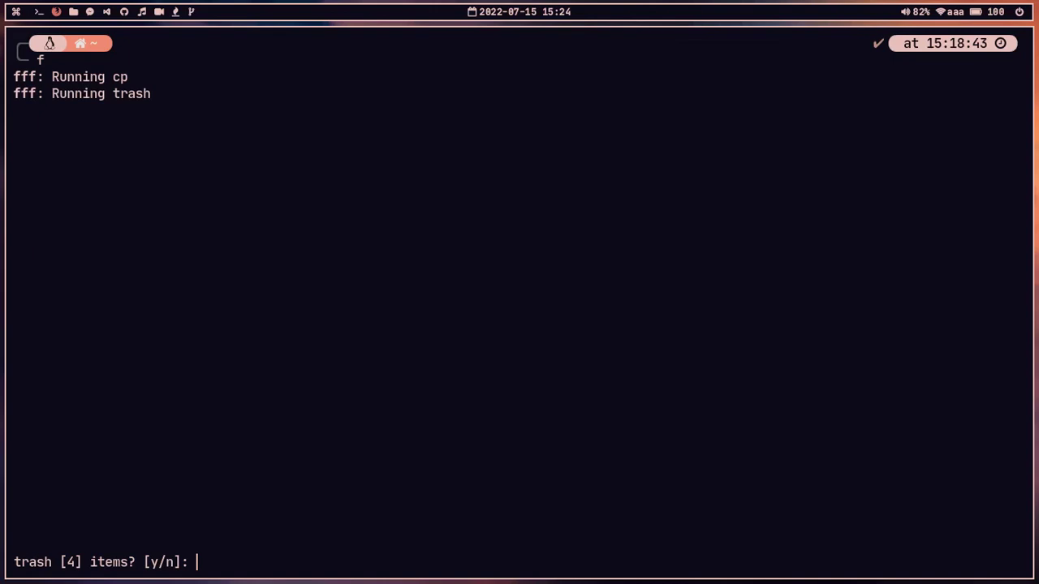
Confirm trashing the four items and browse the trashed files in the trash folder.
key(y)
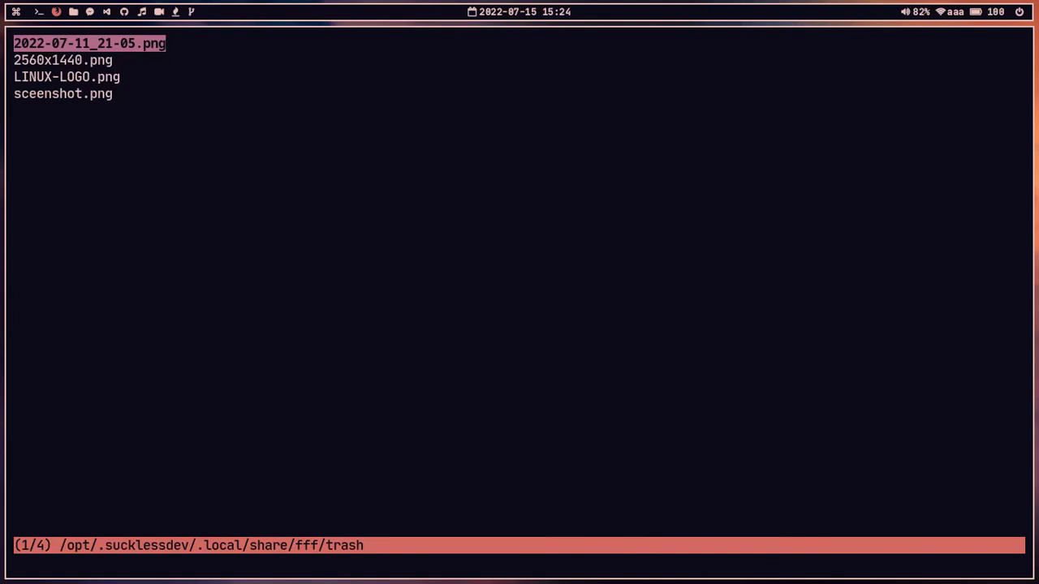
key(h)
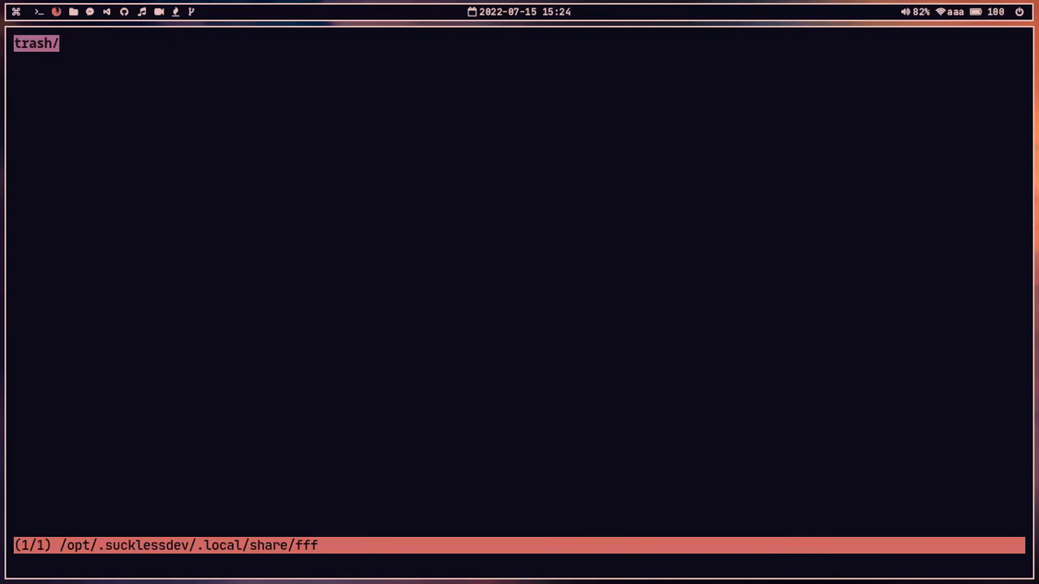
key(l)
key(j)
key(j)
key(k)
key(k)
key(j)
key(j)
key(j)
key(k)
key(k)
key(k)
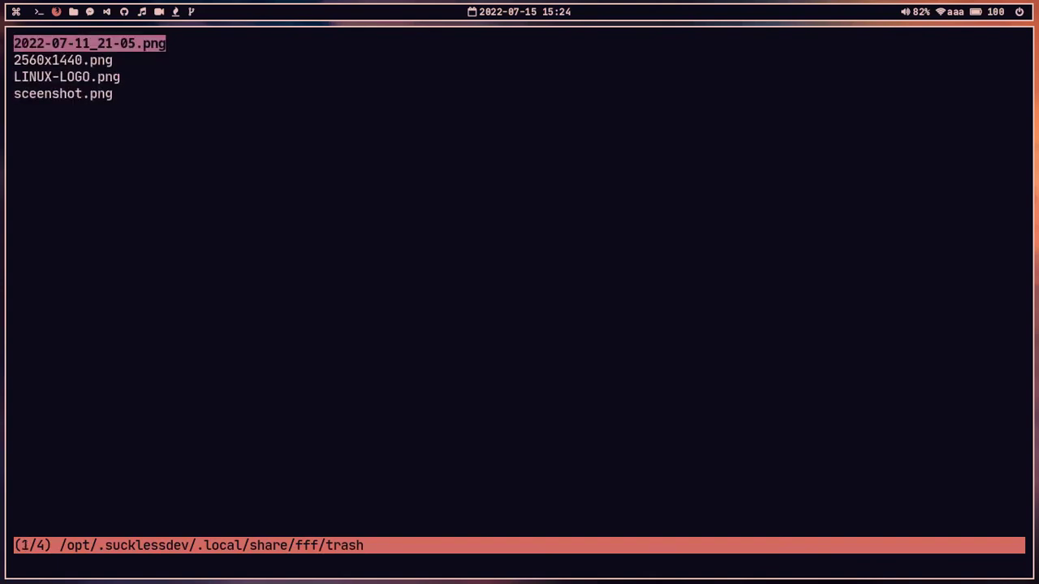
Return to the home folders, jump back to trash with t, then go up to .local.
key(h)
key(h)
key(h)
key(h)
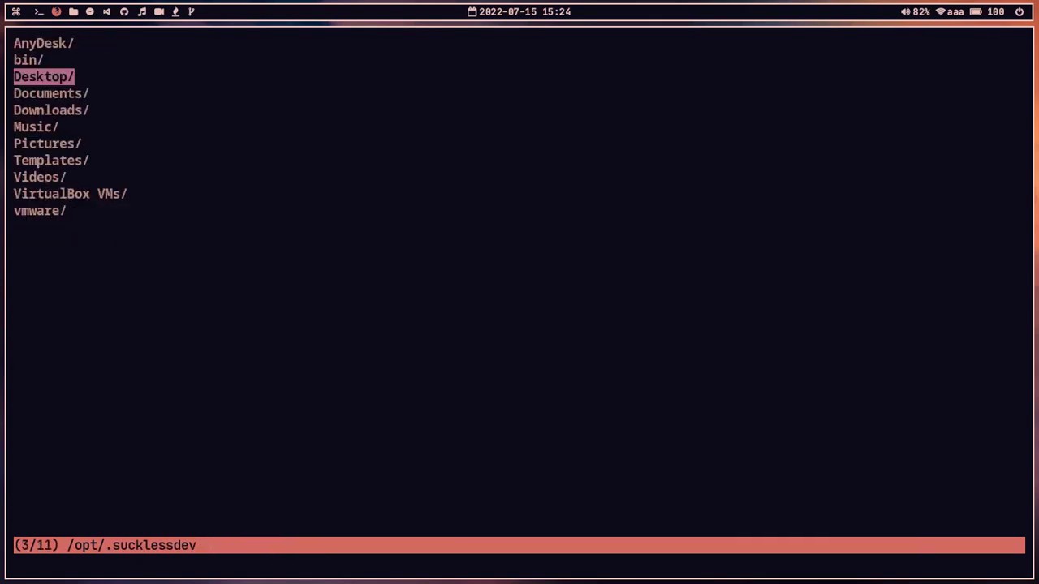
key(k)
key(k)
key(j)
key(j)
key(j)
key(j)
key(t)
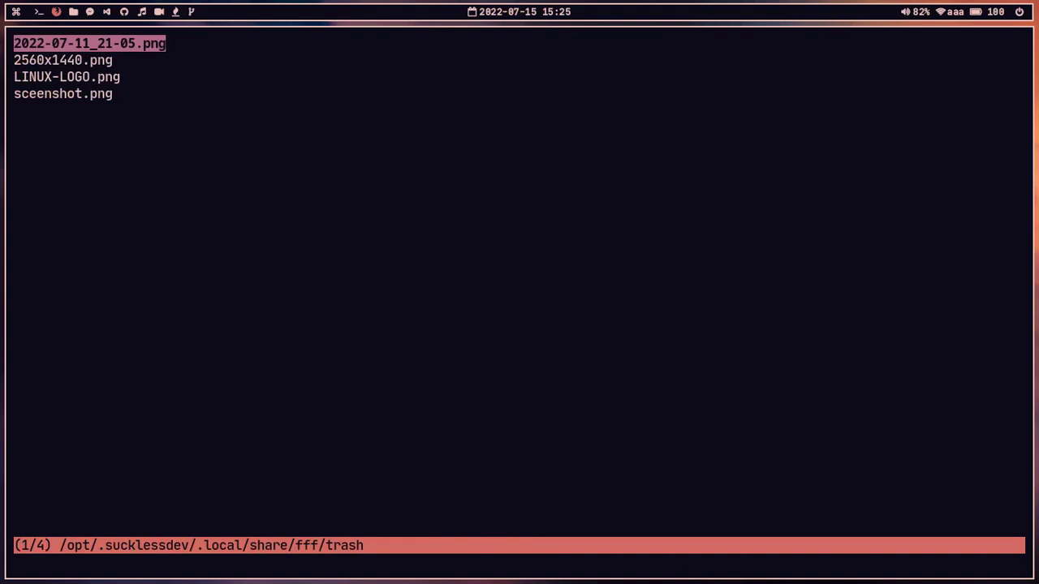
key(h)
key(h)
key(h)
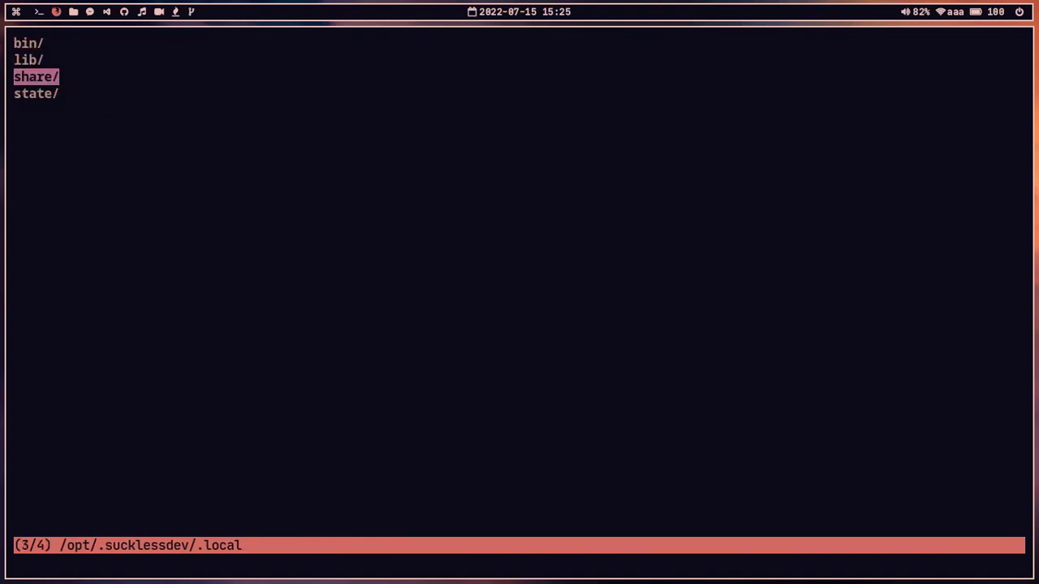
key(h)
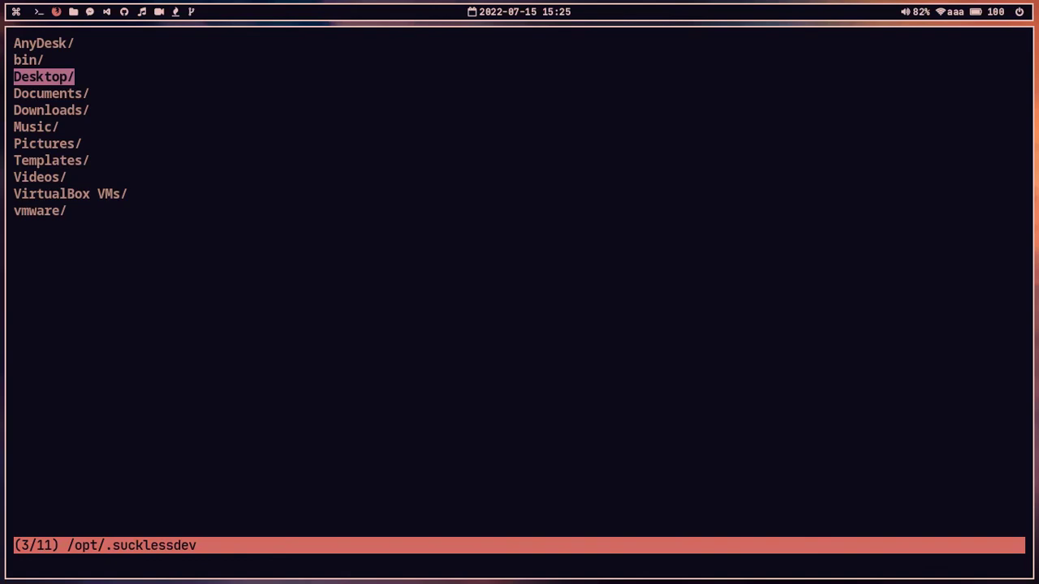
Clear the terminal and relaunch the file manager from the prompt.
text(q)
text(c)
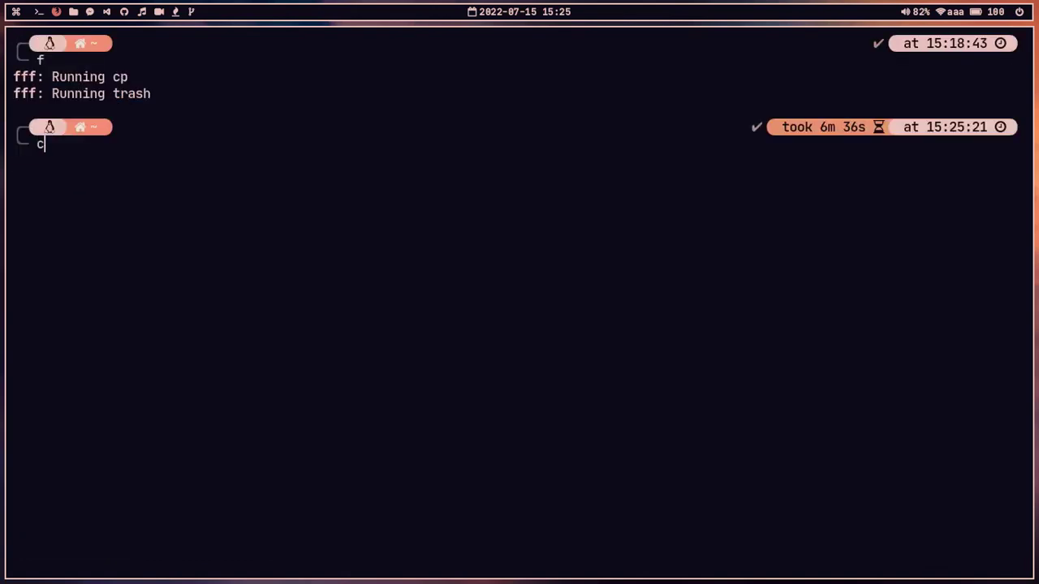
key(BackSpace)
text(clear)
key(Return)
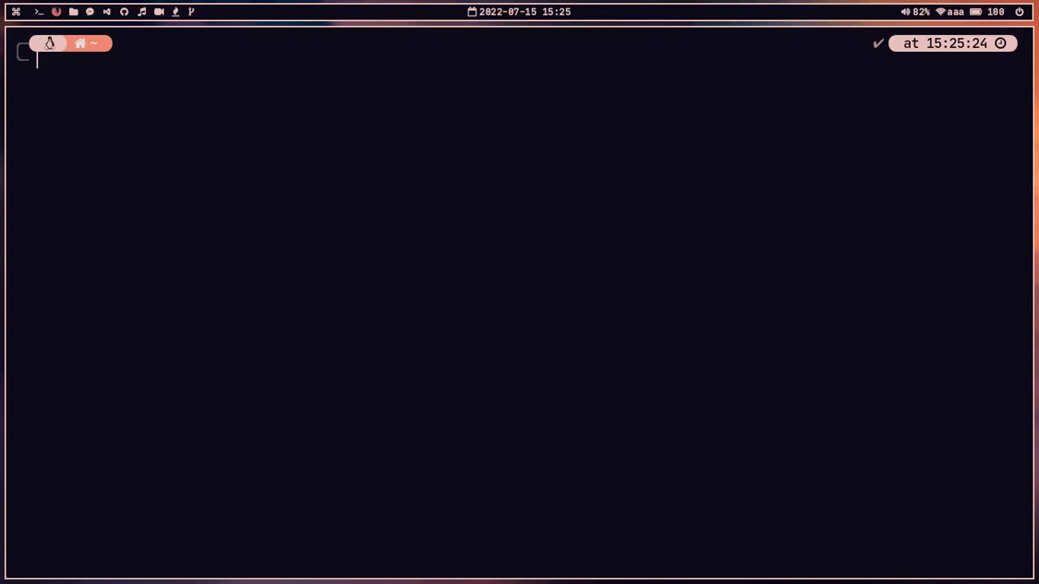
text(lf)
key(Return)
Enter the empty vmware folder and spawn a shell inside it.
key(j)
key(j)
key(j)
key(j)
key(j)
key(j)
key(j)
key(j)
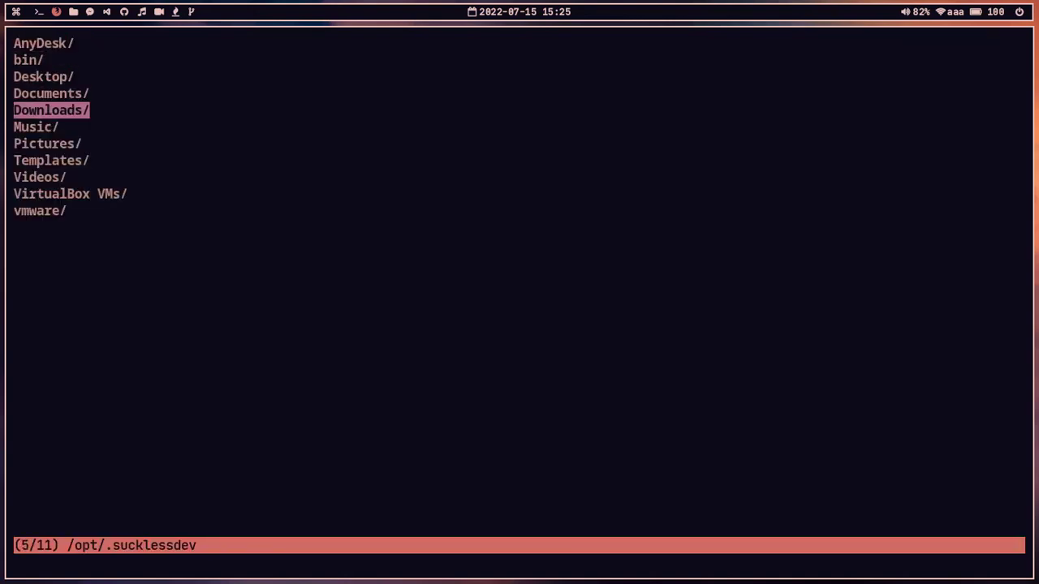
key(k)
key(k)
key(k)
key(k)
key(j)
key(j)
key(j)
key(j)
key(j)
key(j)
key(l)
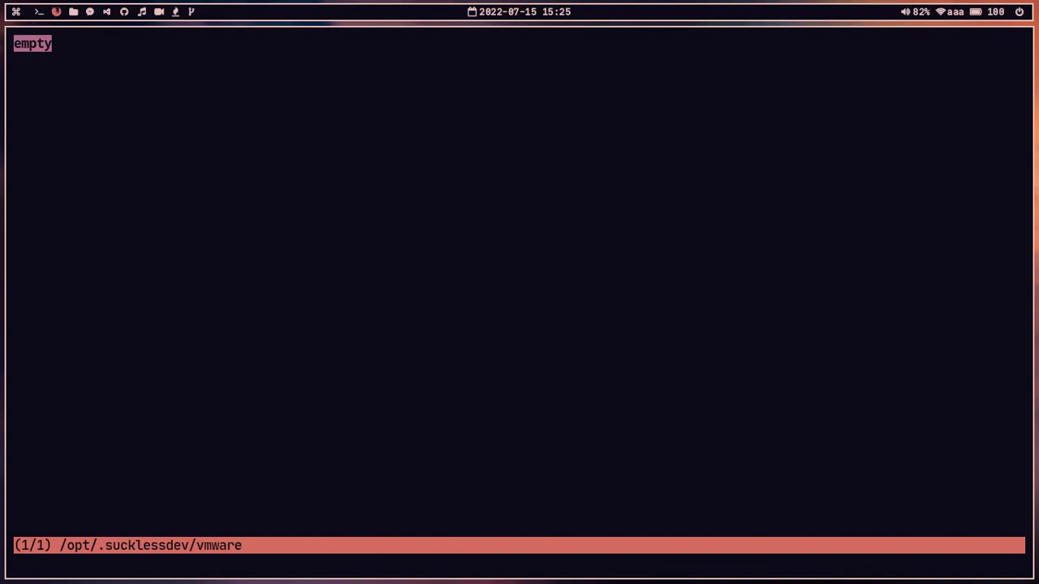
key(q)
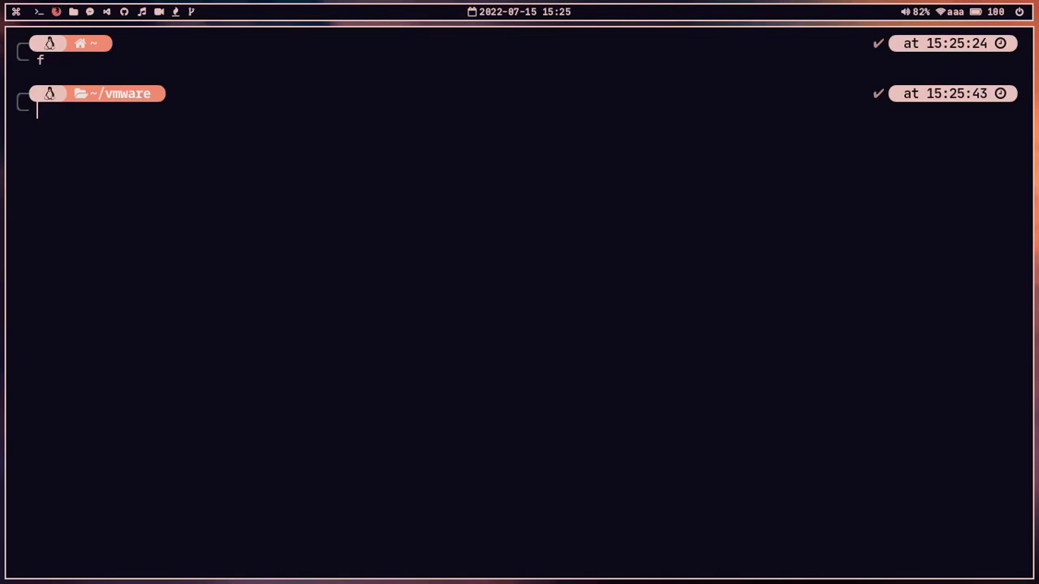
Create a test folder with mkdir test, then exit the shell back to fff.
text(mkdir test)
key(Return)
text(exit)
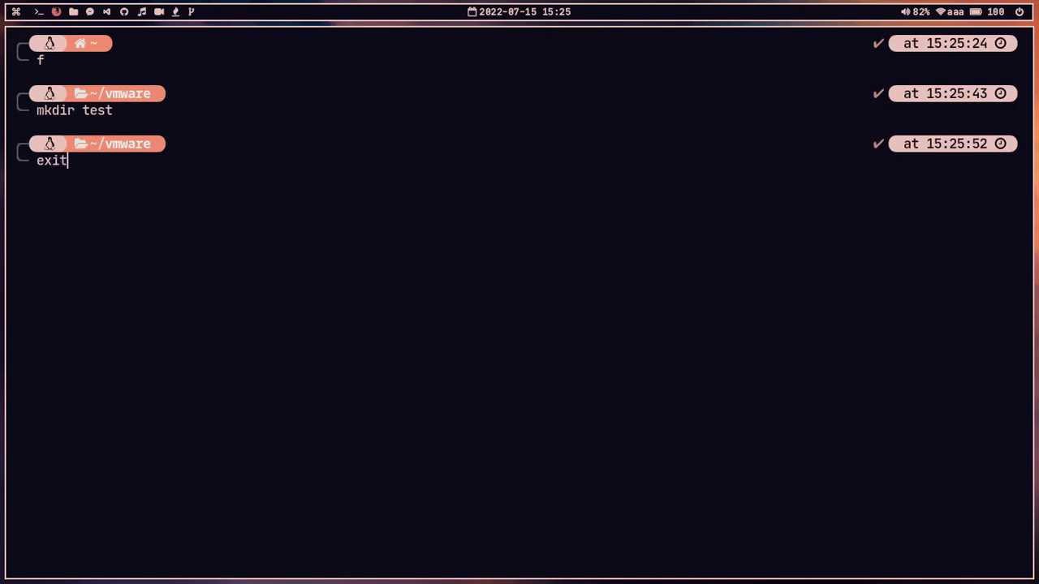
key(Return)
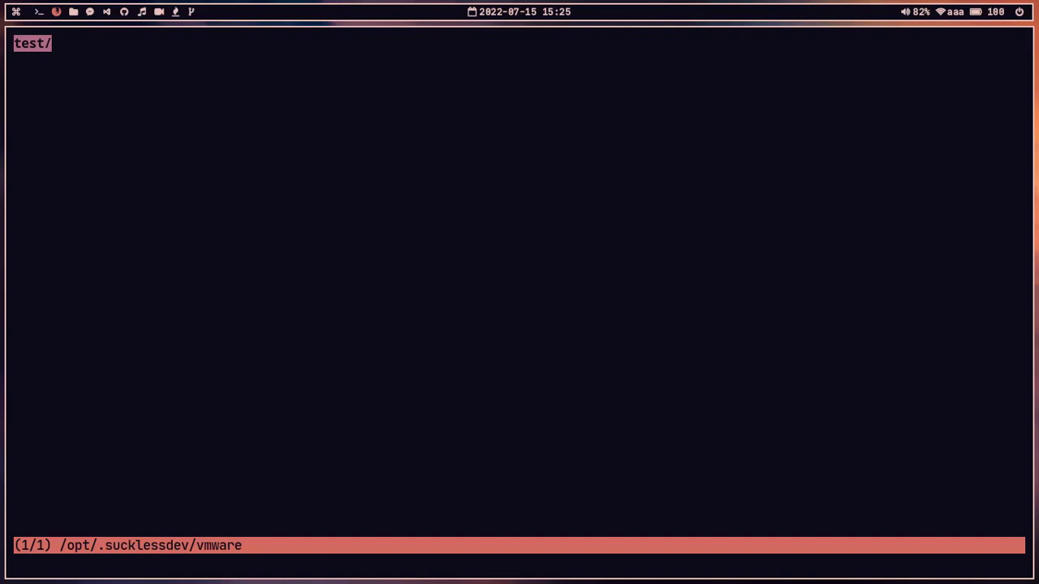
Enter test/, quit so the shell lands in ~/vmware/test, and relaunch fff.
key(l)
key(q)
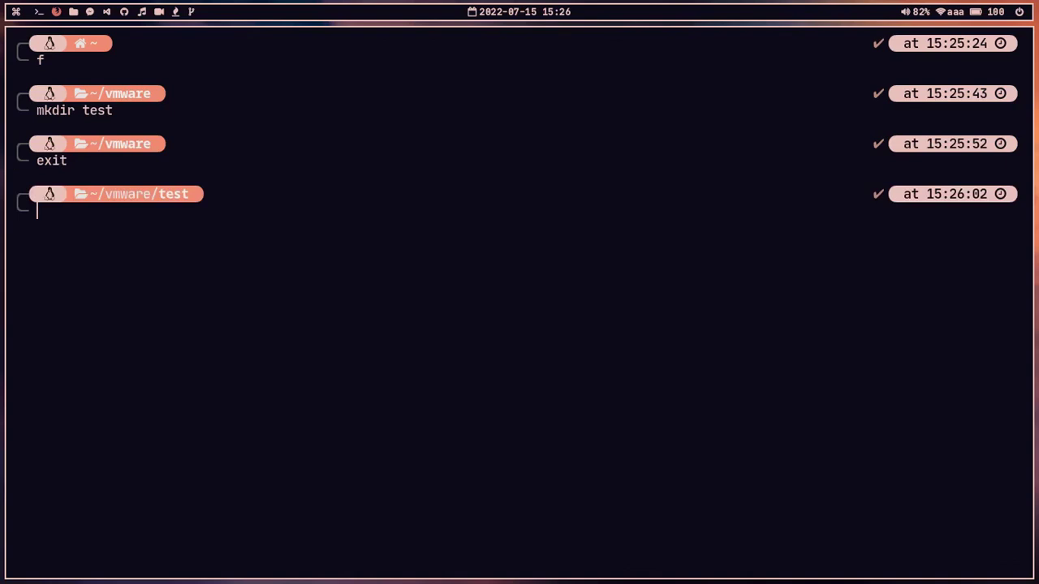
text(e)
key(Return)
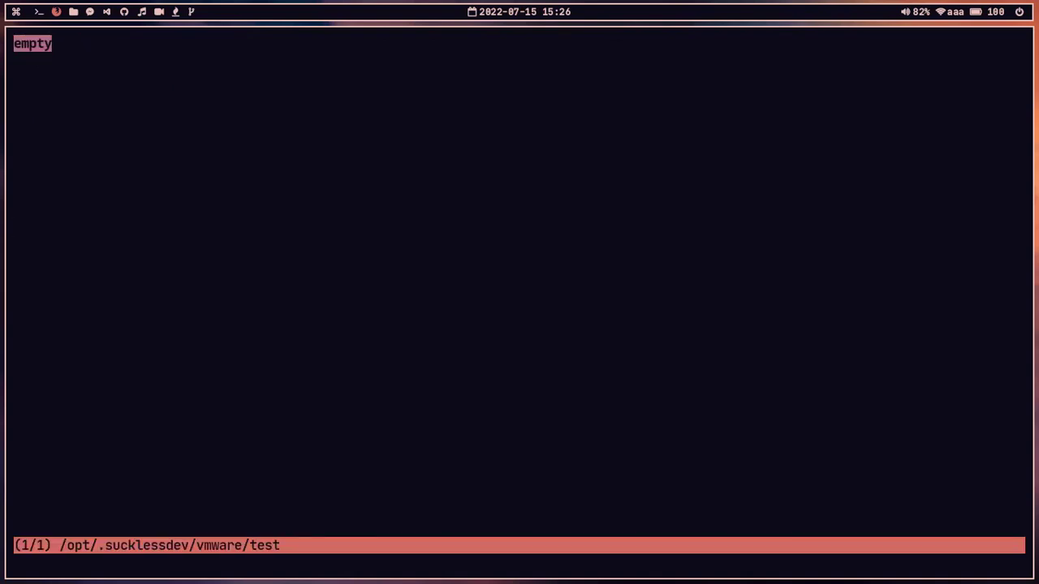